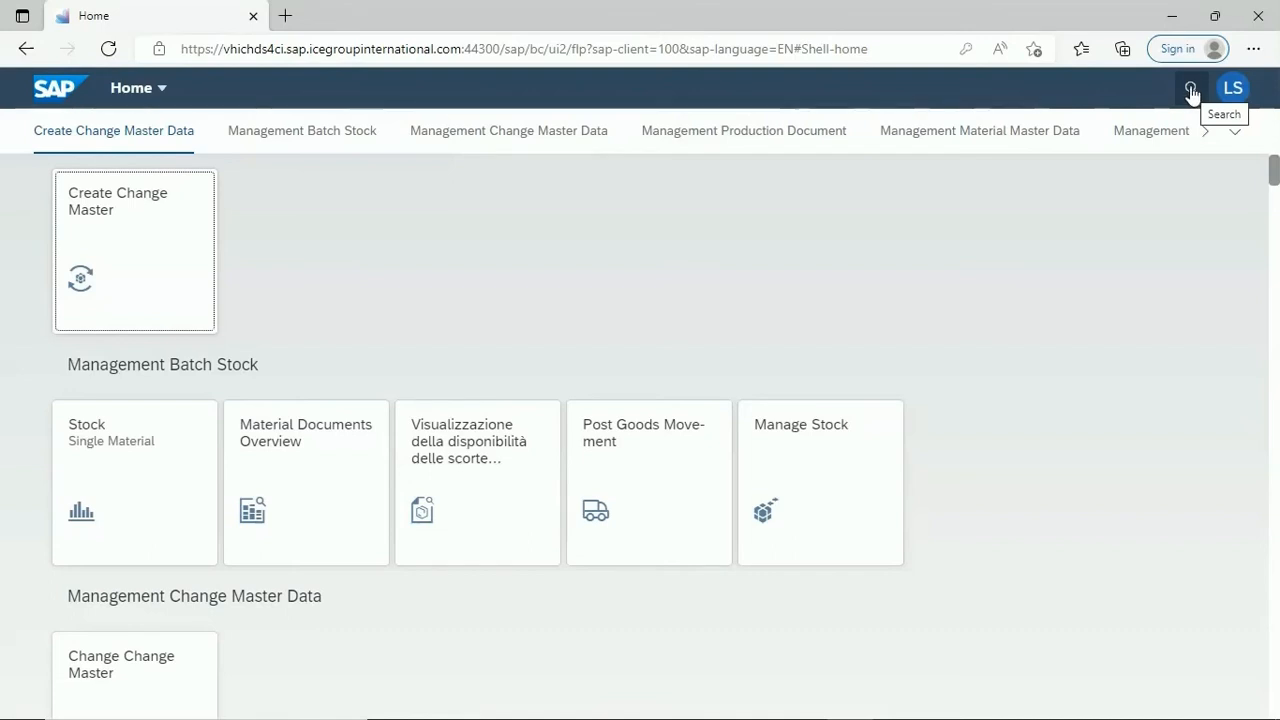
pyautogui.click(1191, 91)
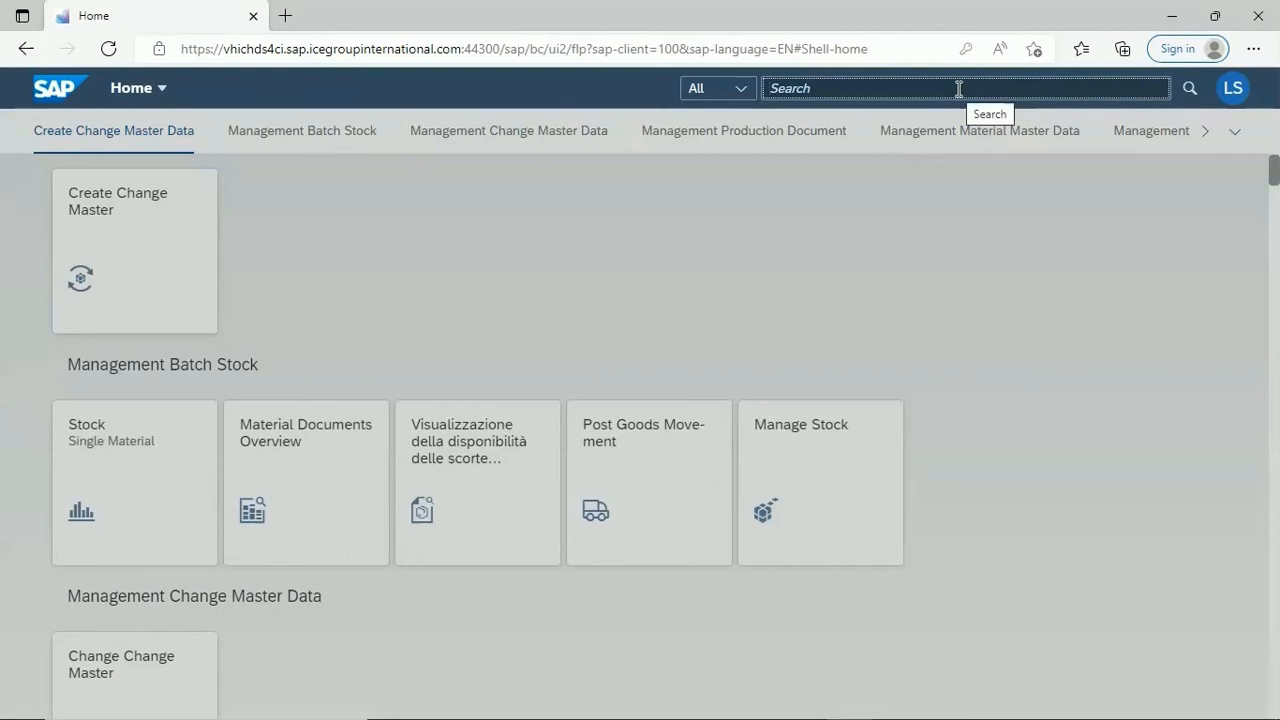
pyautogui.write('CC01')
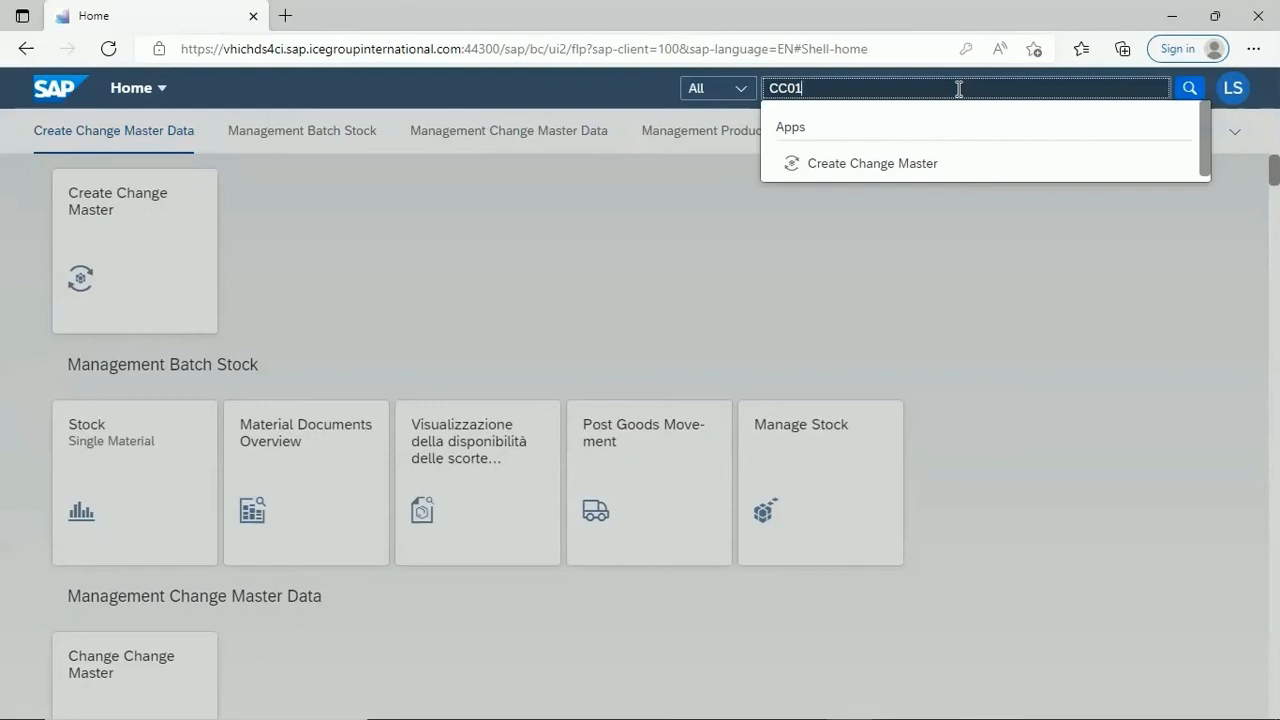
pyautogui.press('BackSpace')
pyautogui.press('BackSpace')
pyautogui.press('BackSpace')
pyautogui.press('BackSpace')
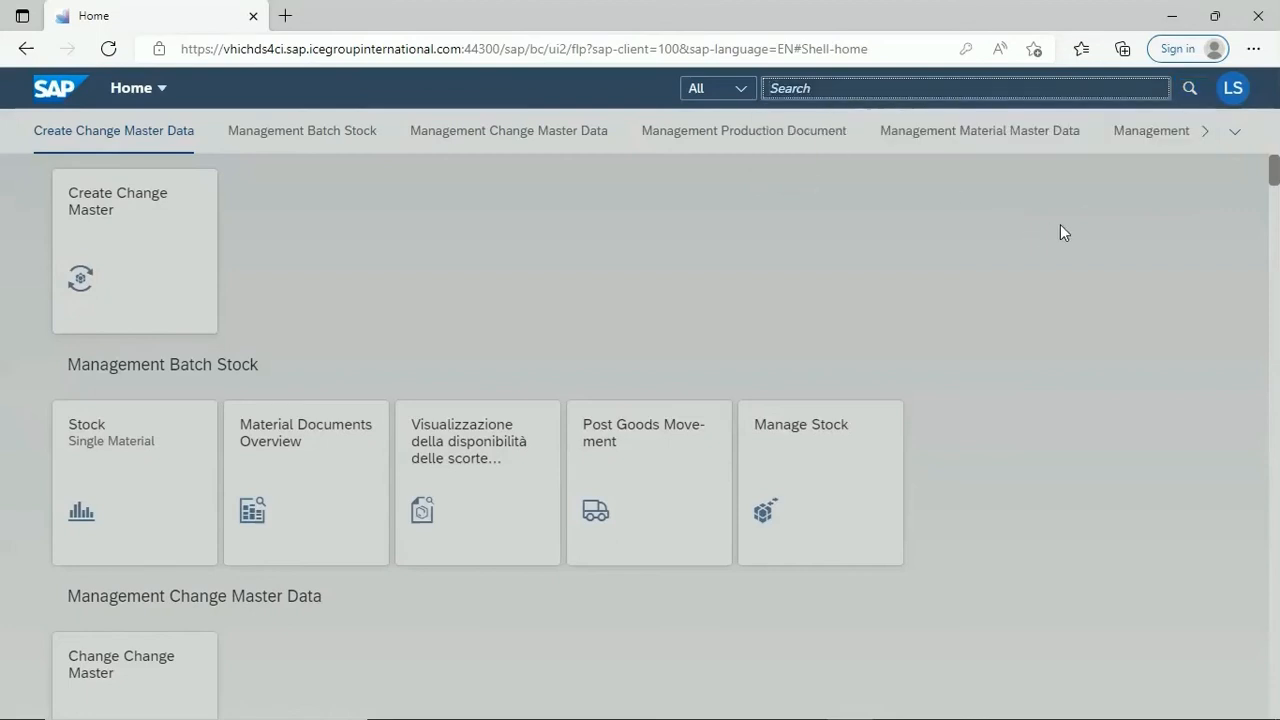
pyautogui.click(160, 262)
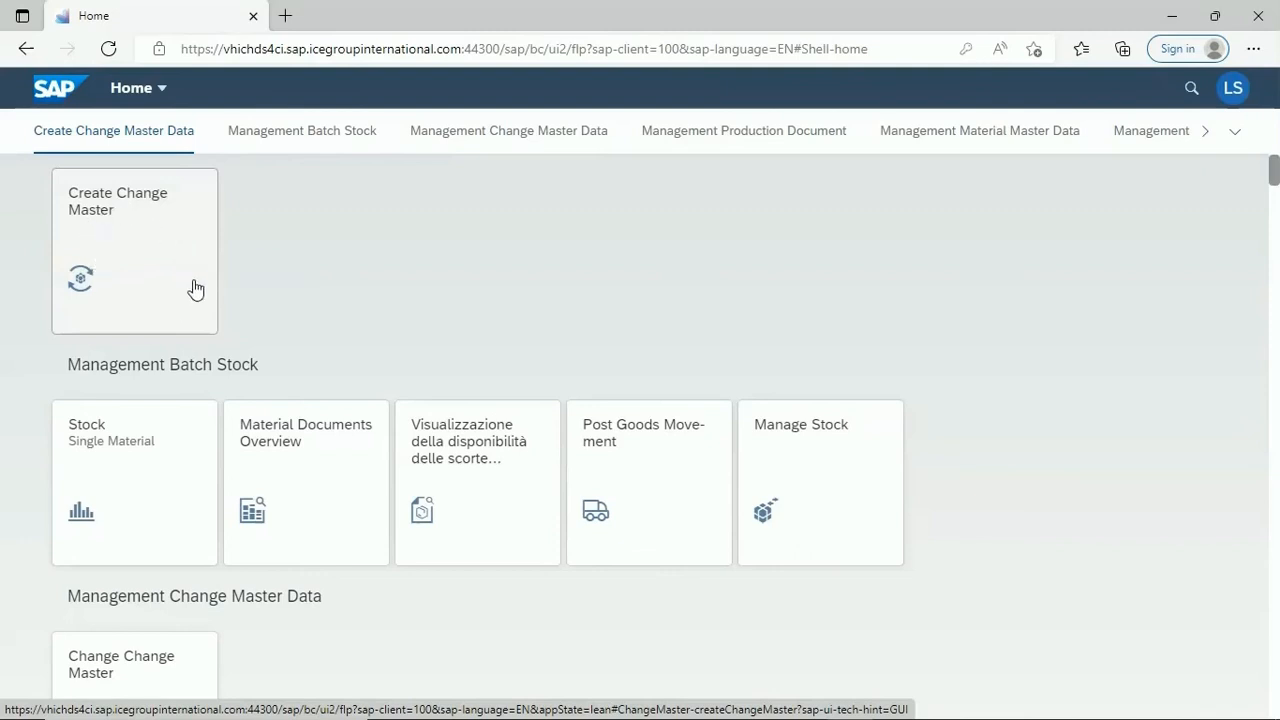
# Step: Open the Create Change Master app and start a new change master with profile ZRCP01
pyautogui.click(138, 229)
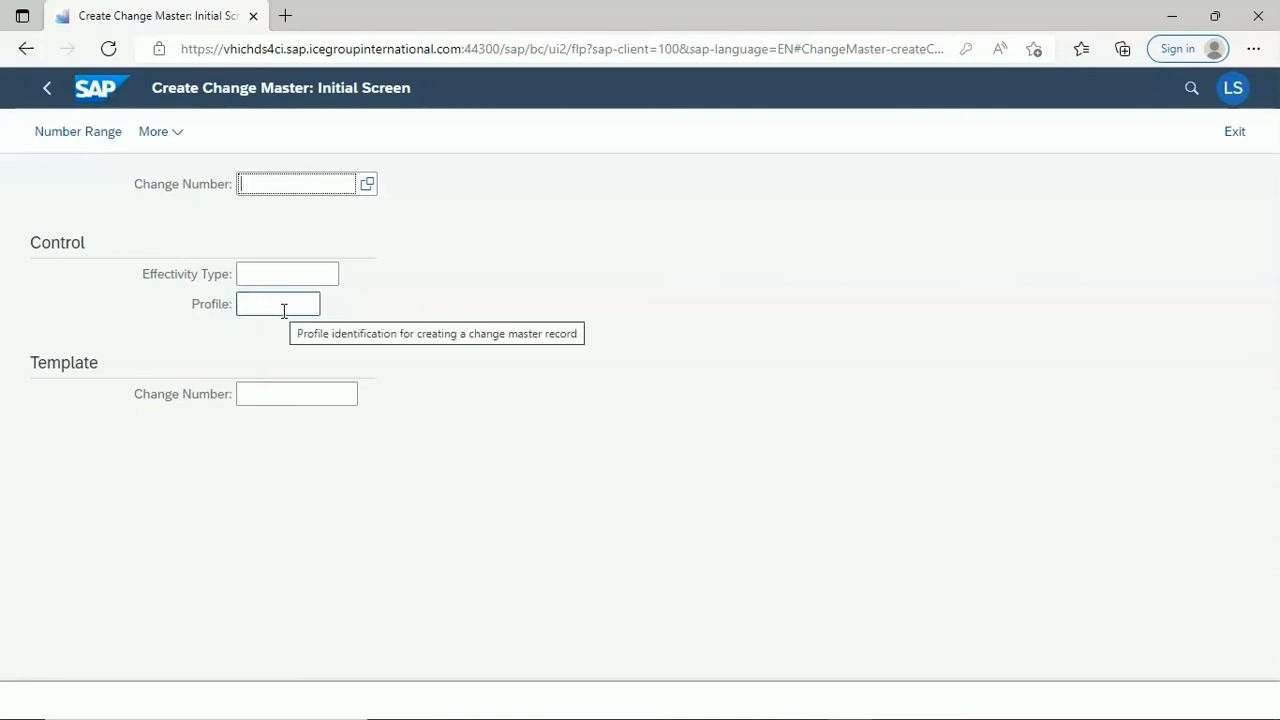
pyautogui.click(316, 304)
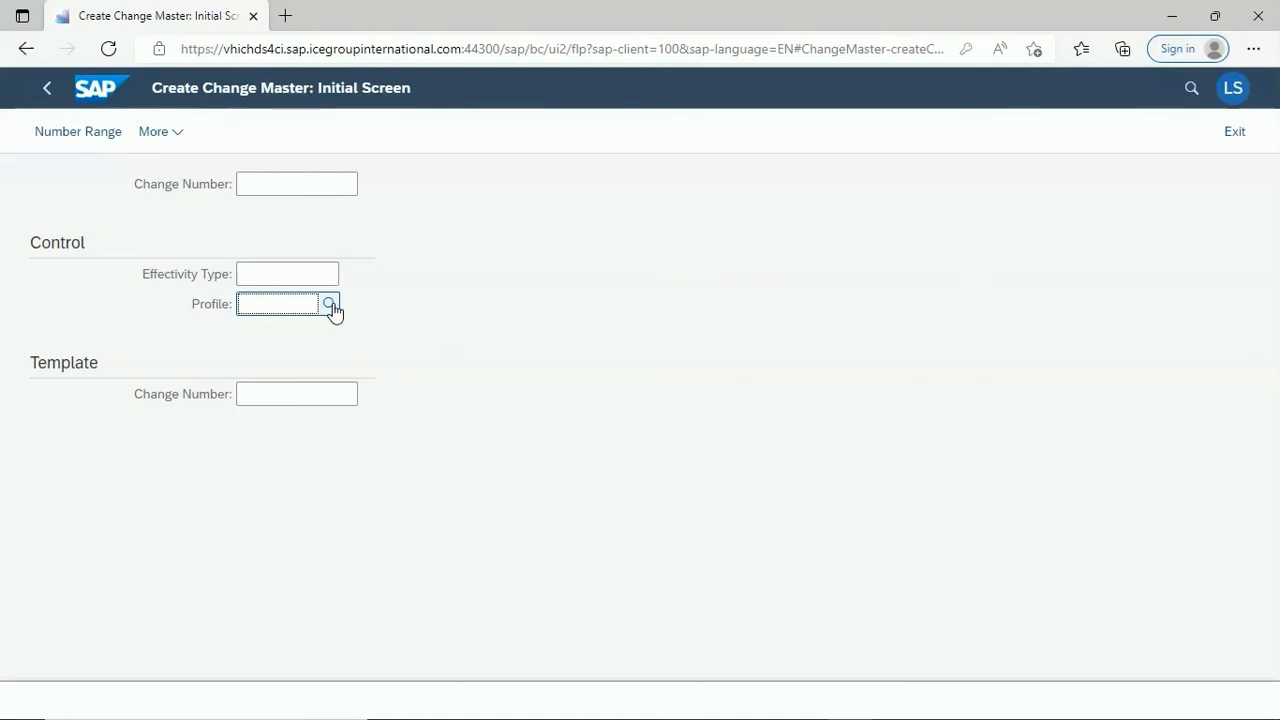
pyautogui.click(330, 305)
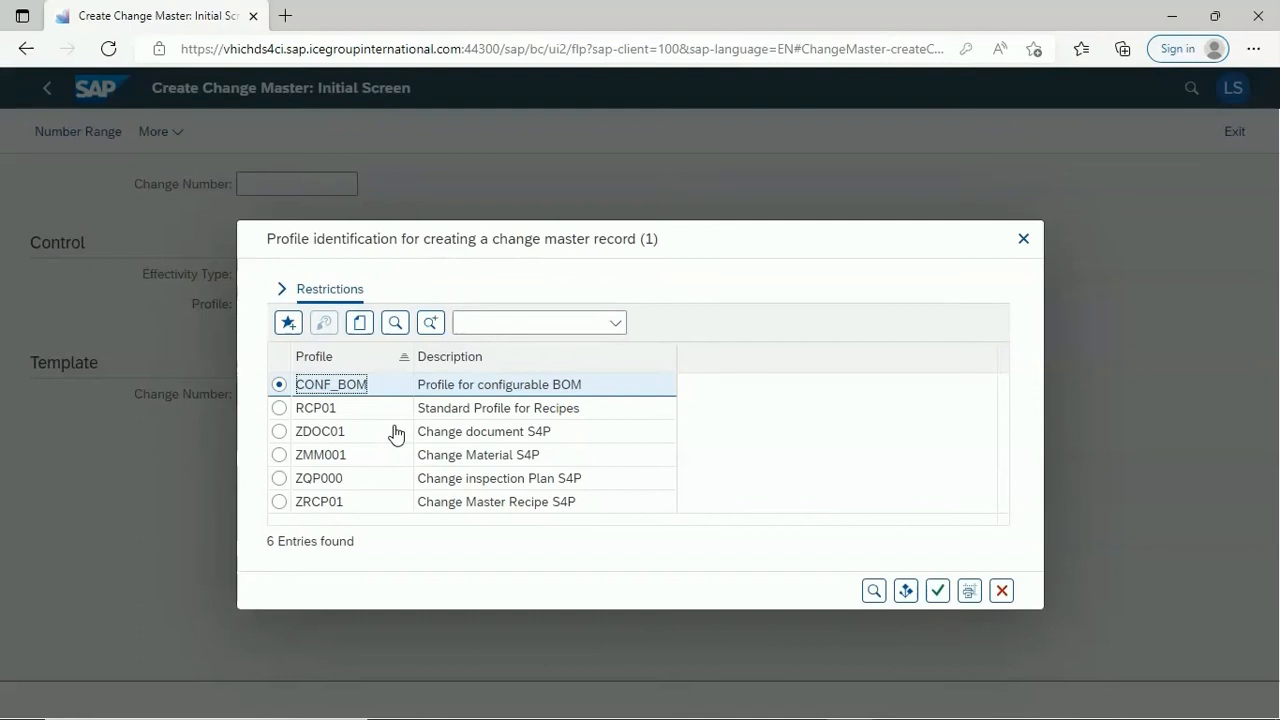
pyautogui.click(278, 504)
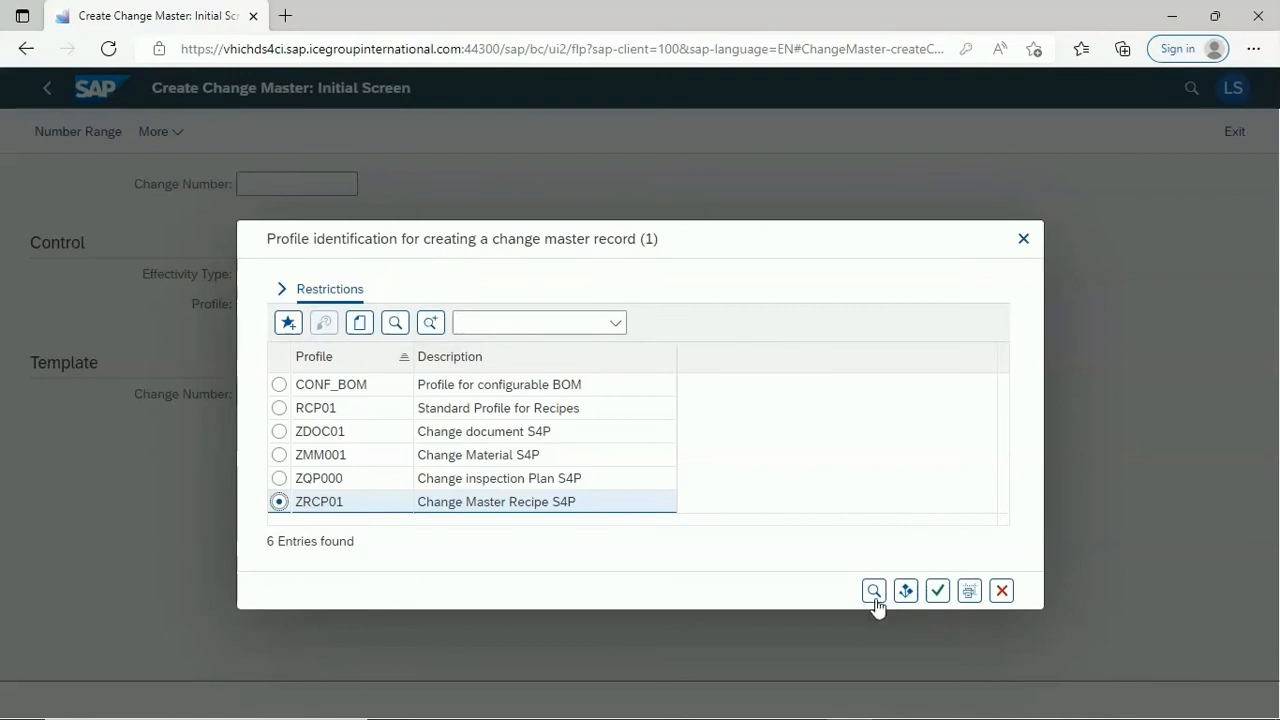
pyautogui.click(936, 593)
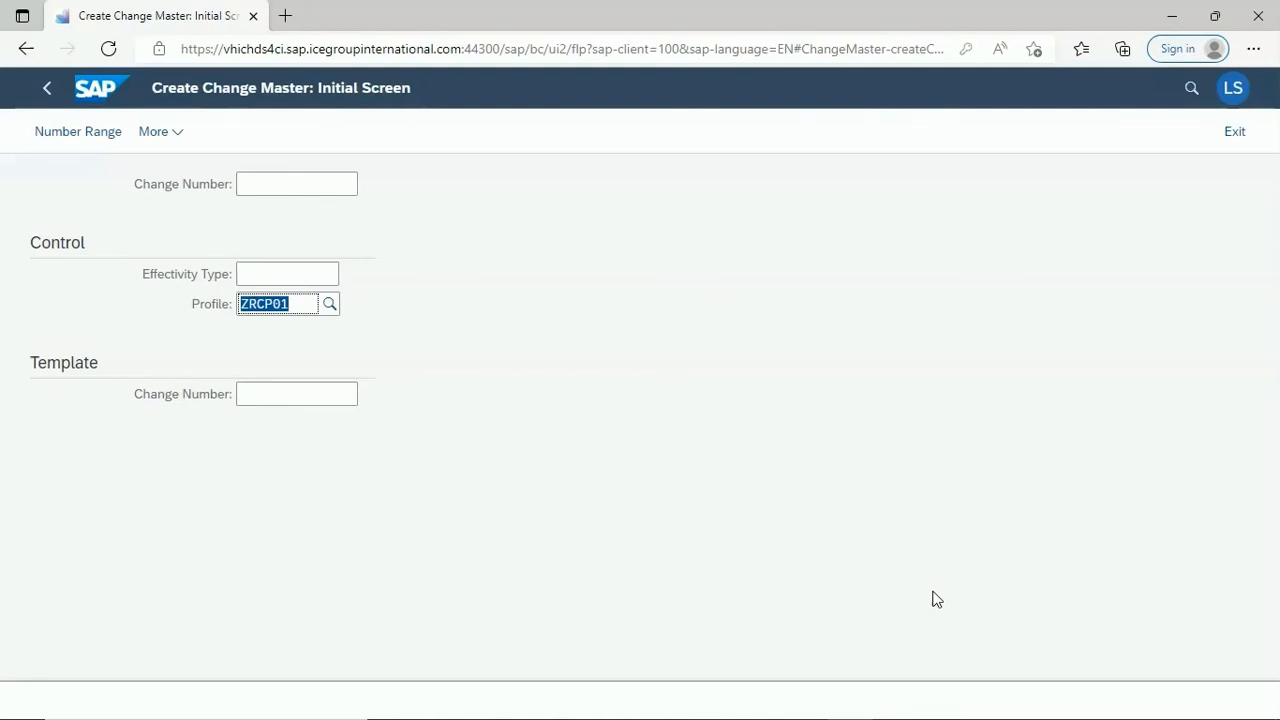
pyautogui.press('Return')
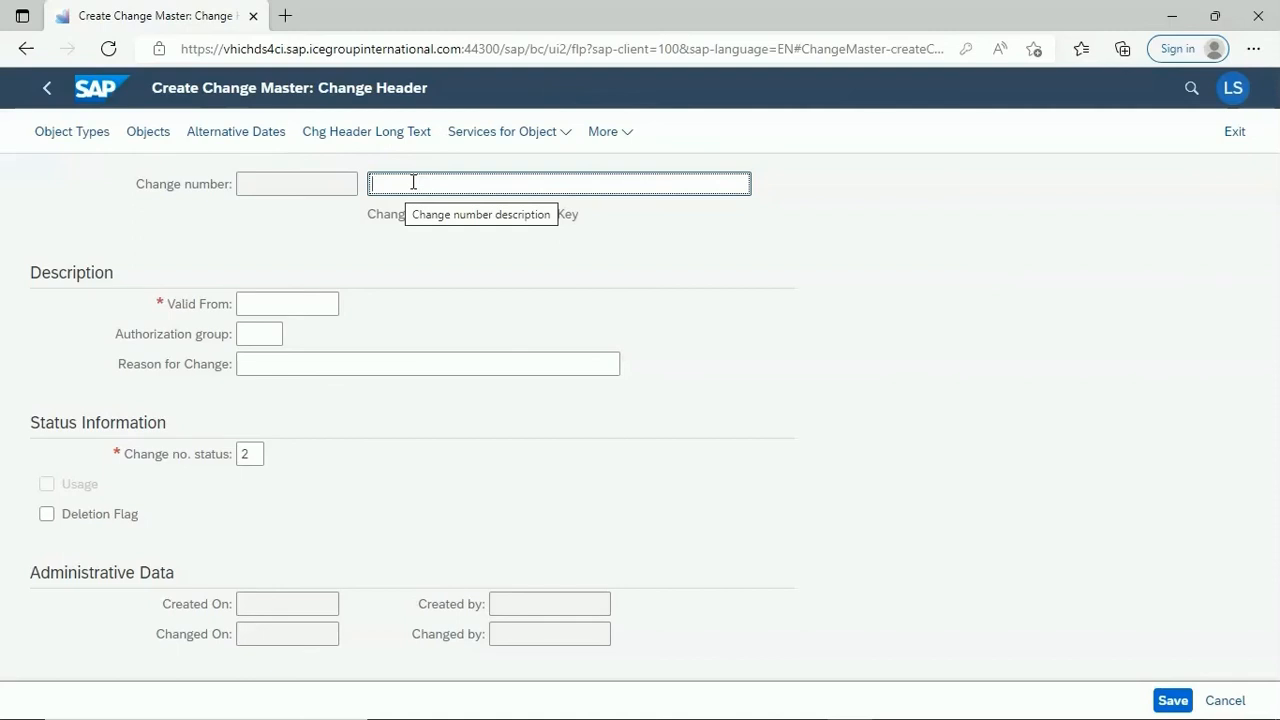
# Step: Describe the change number as ECN FOR MASTER RECIPE and set its Valid From date to 17.06.2022
pyautogui.write('E')
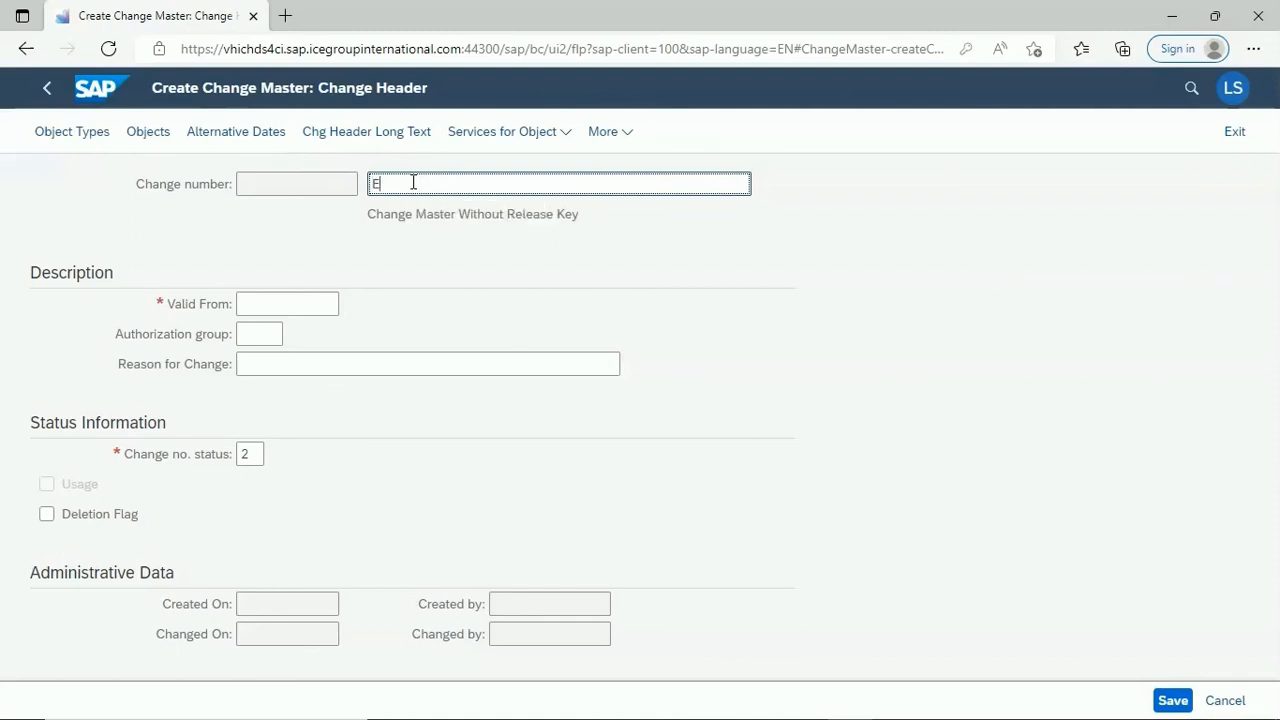
pyautogui.write('C')
pyautogui.write('N FOR')
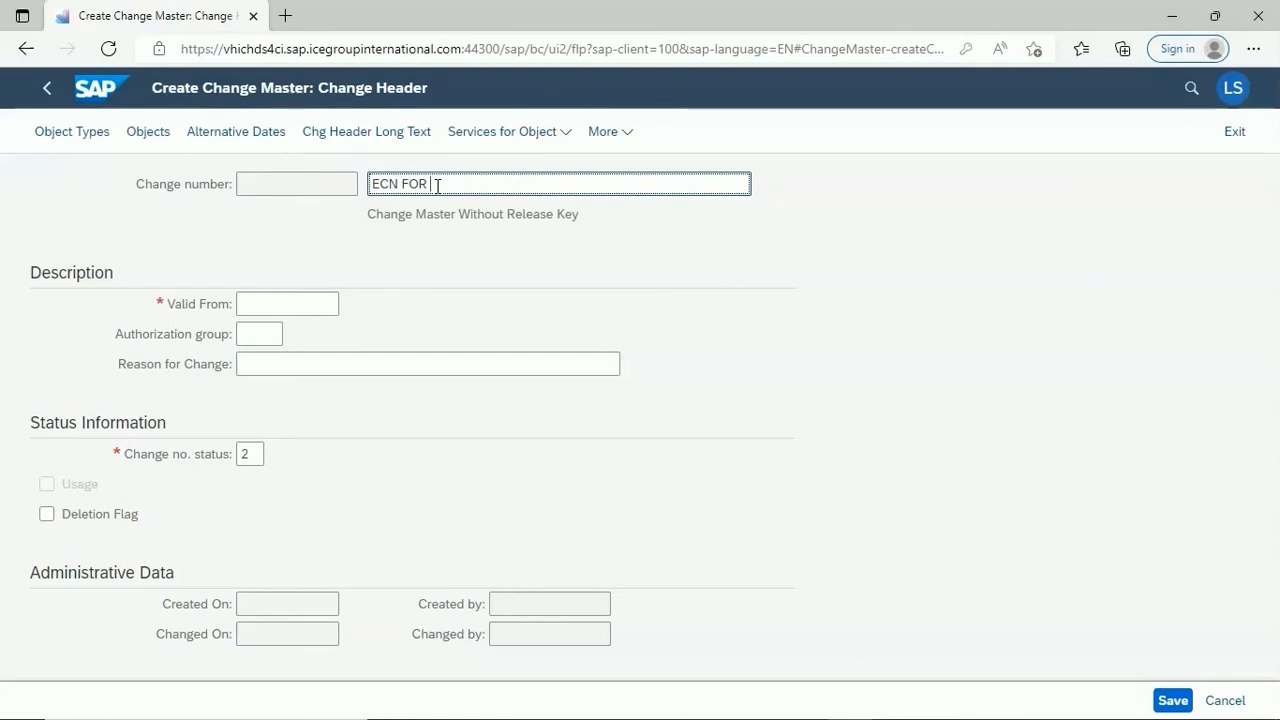
pyautogui.write('MASTER RECIPE')
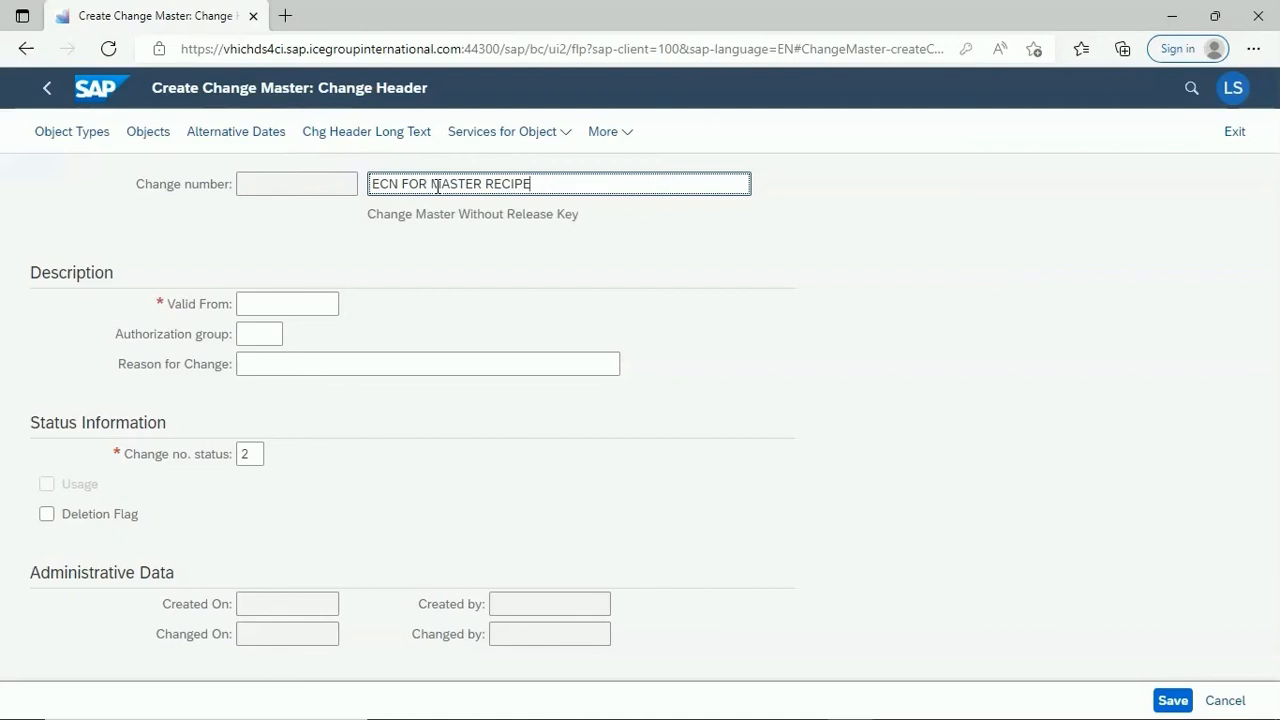
pyautogui.click(295, 302)
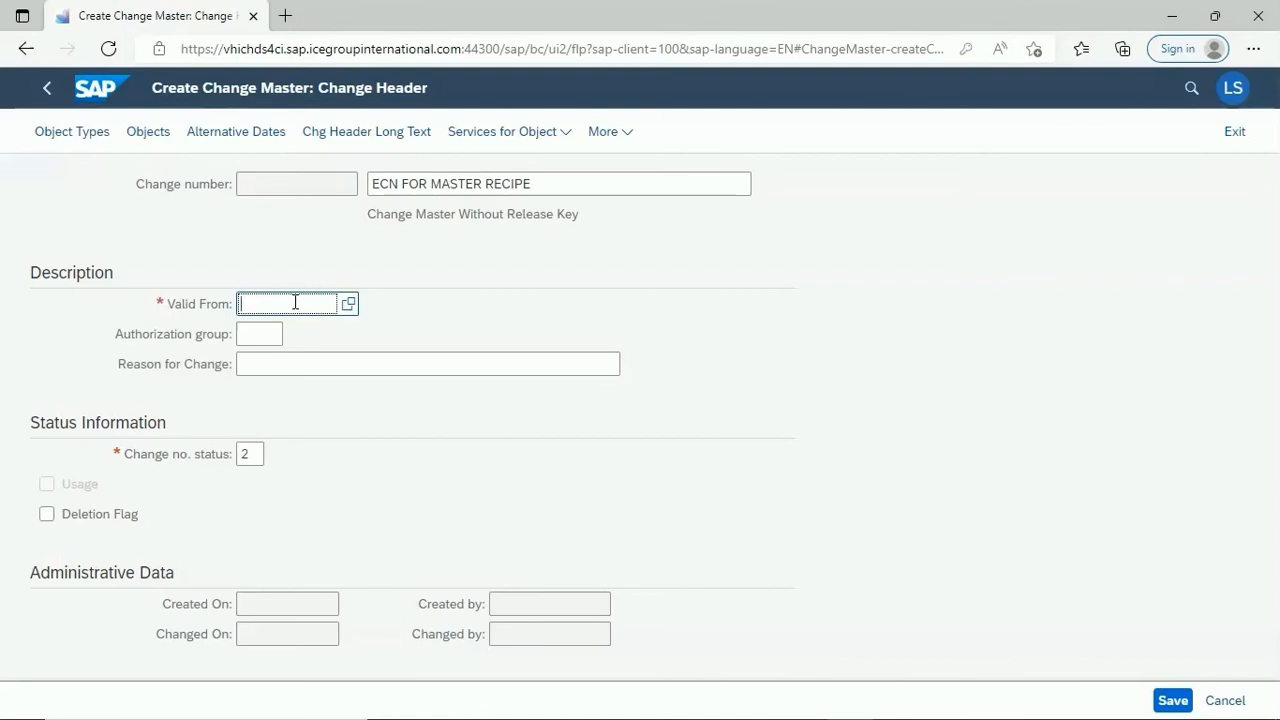
pyautogui.press('F4')
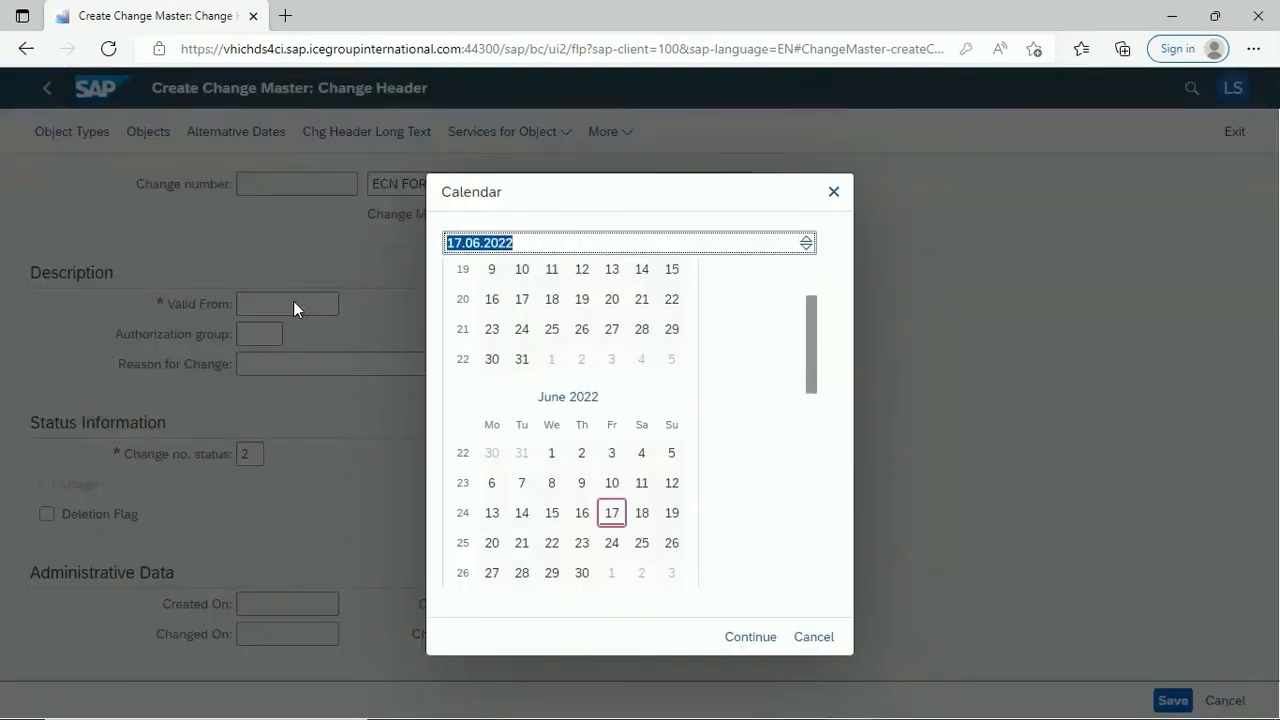
pyautogui.press('Return')
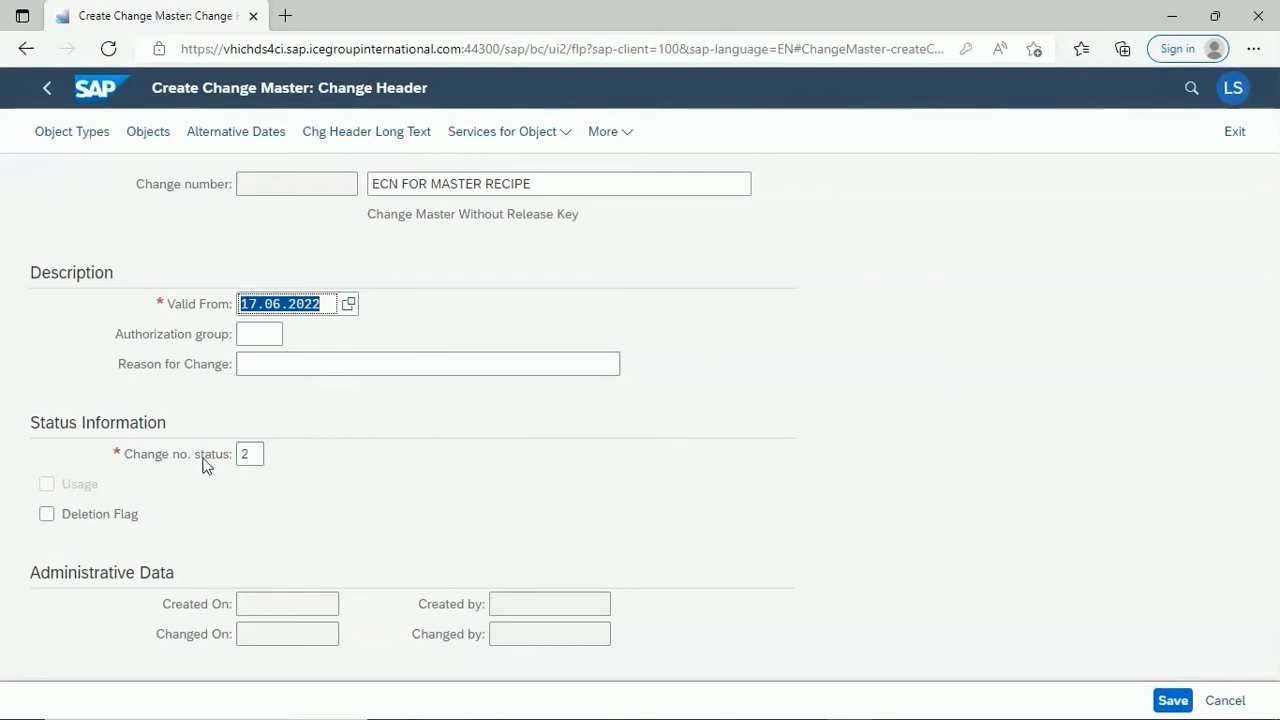
# Step: Check the available change number statuses without picking one, and save the change master
pyautogui.click(250, 453)
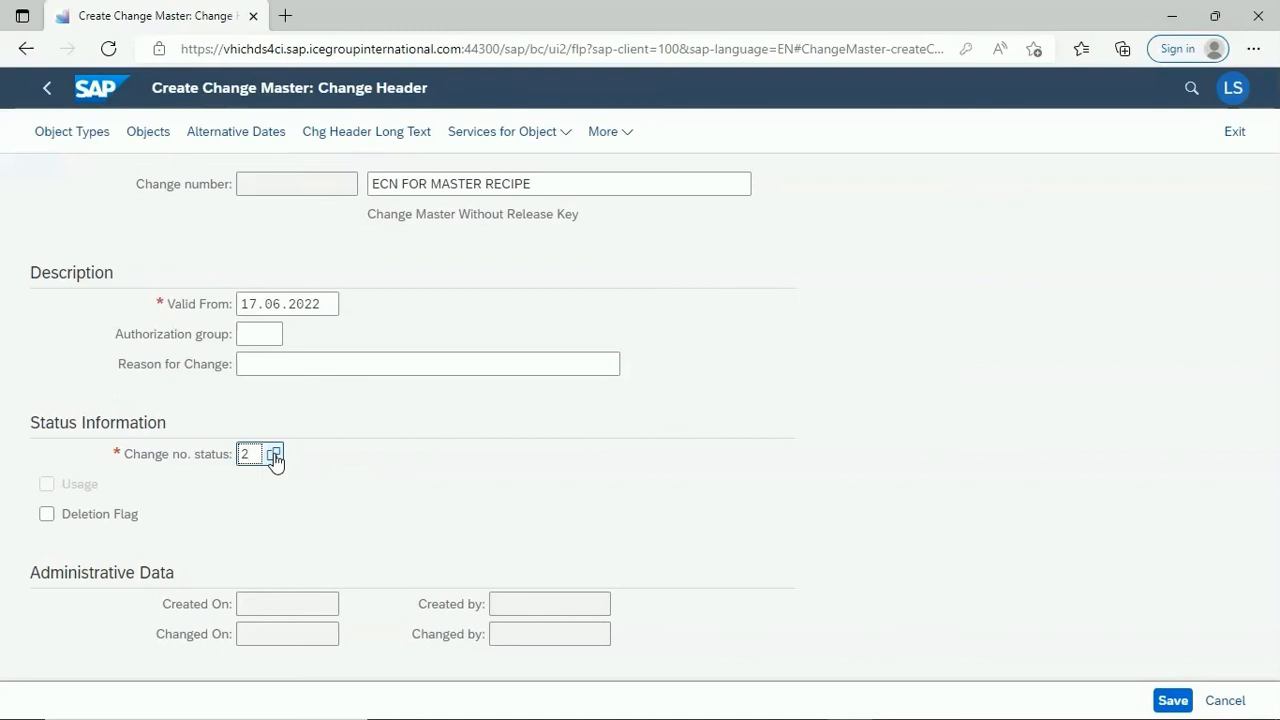
pyautogui.click(273, 455)
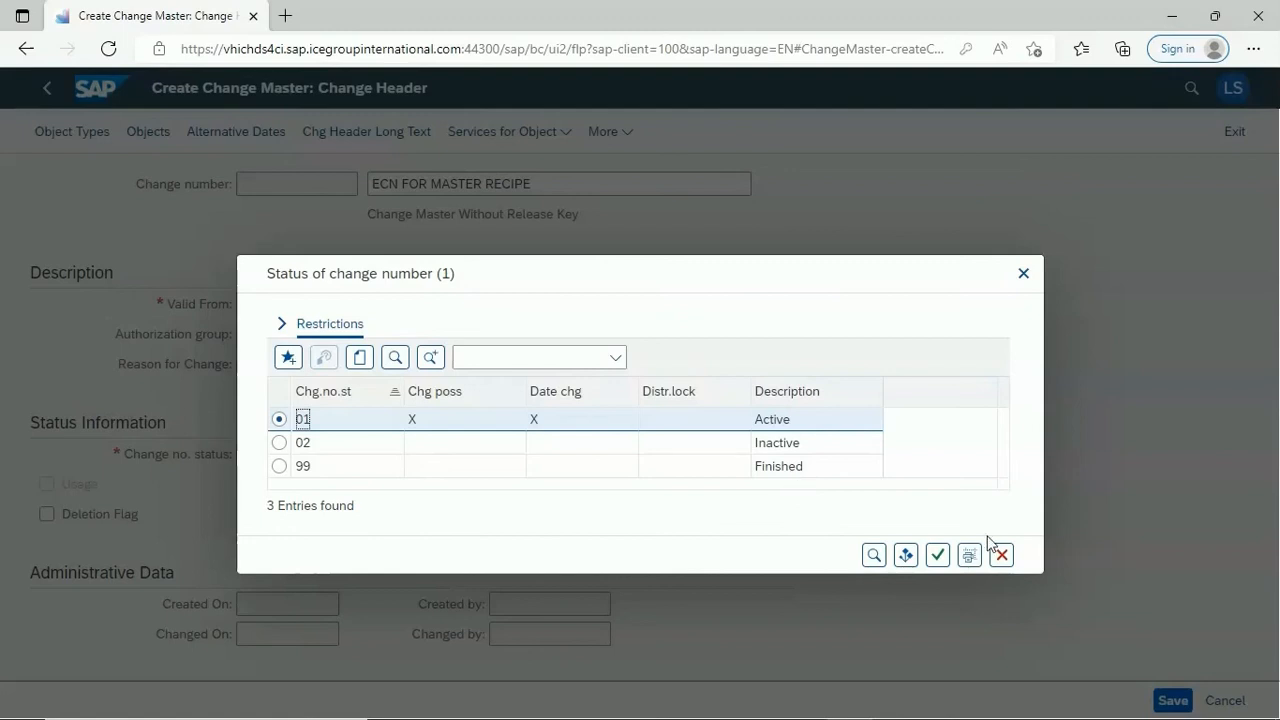
pyautogui.click(1006, 562)
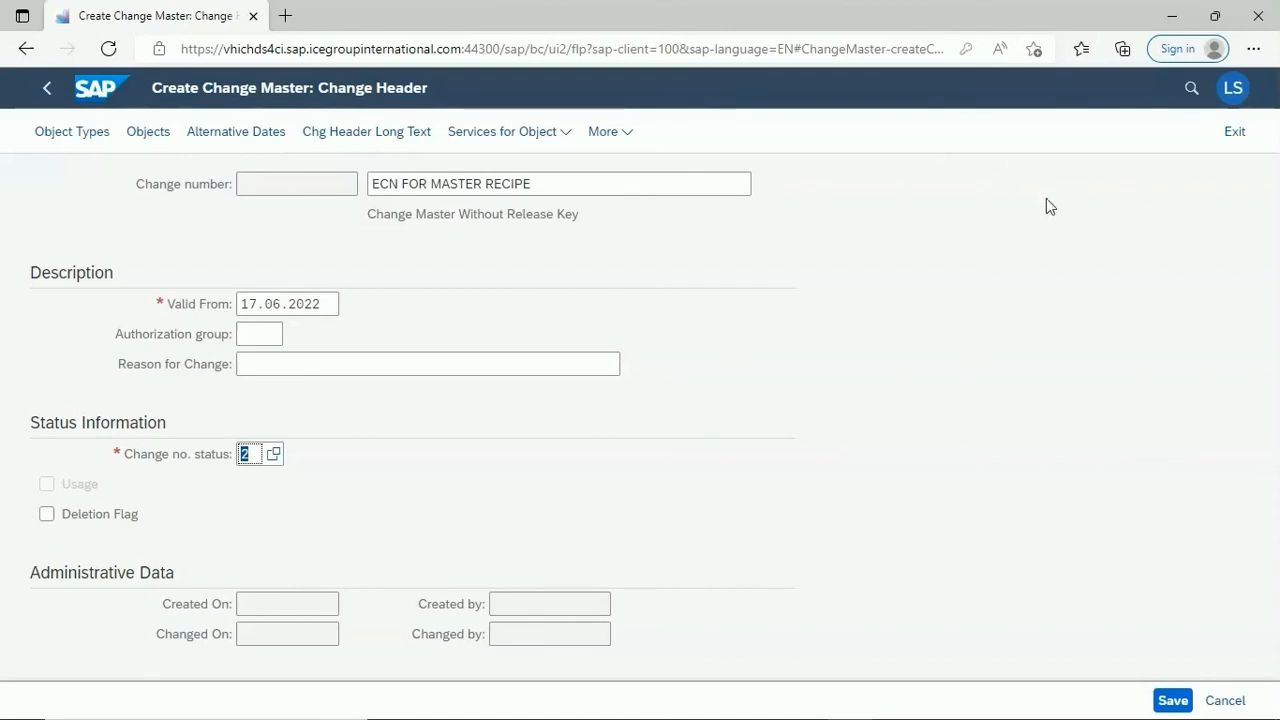
pyautogui.click(1170, 702)
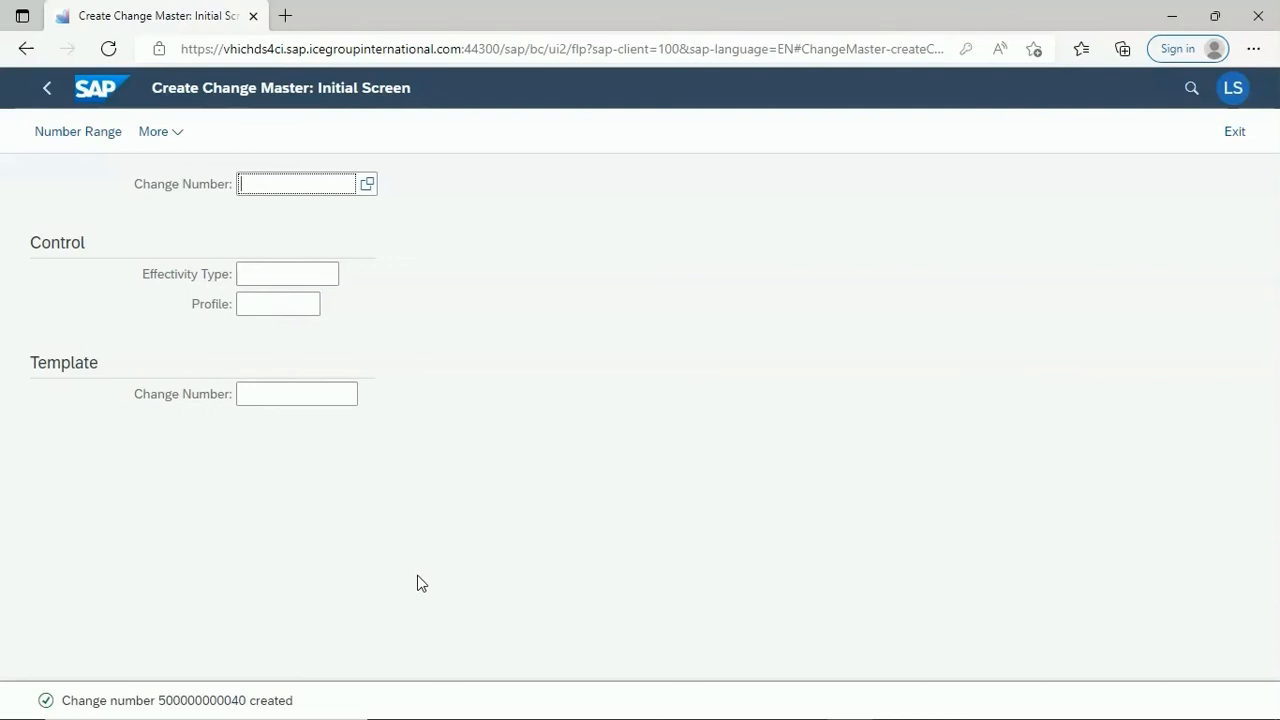
# Step: Open the SAP Fiori launchpad home page in a new browser tab
pyautogui.click(287, 16)
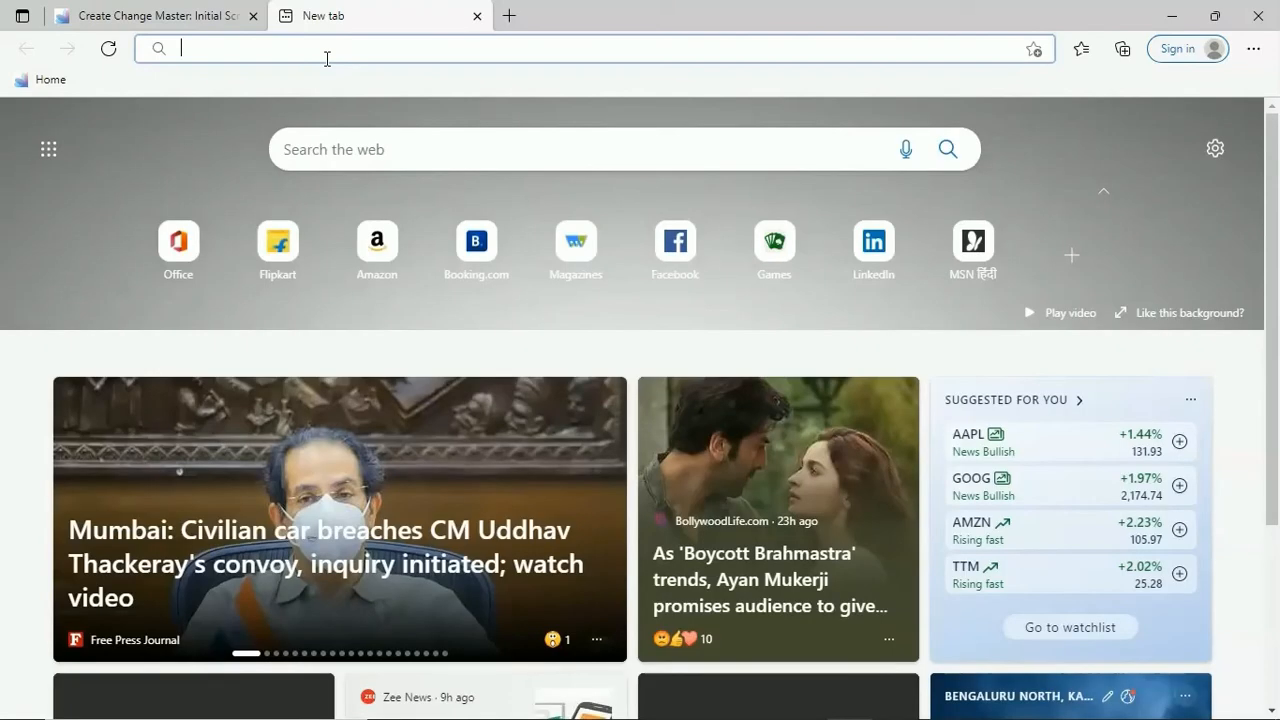
pyautogui.write('https://vhichds4ci.sap.icegroupinternational.com:44300/sap/bc/ui2/flp?sap-client=100&sap-language=EN')
pyautogui.press('Return')
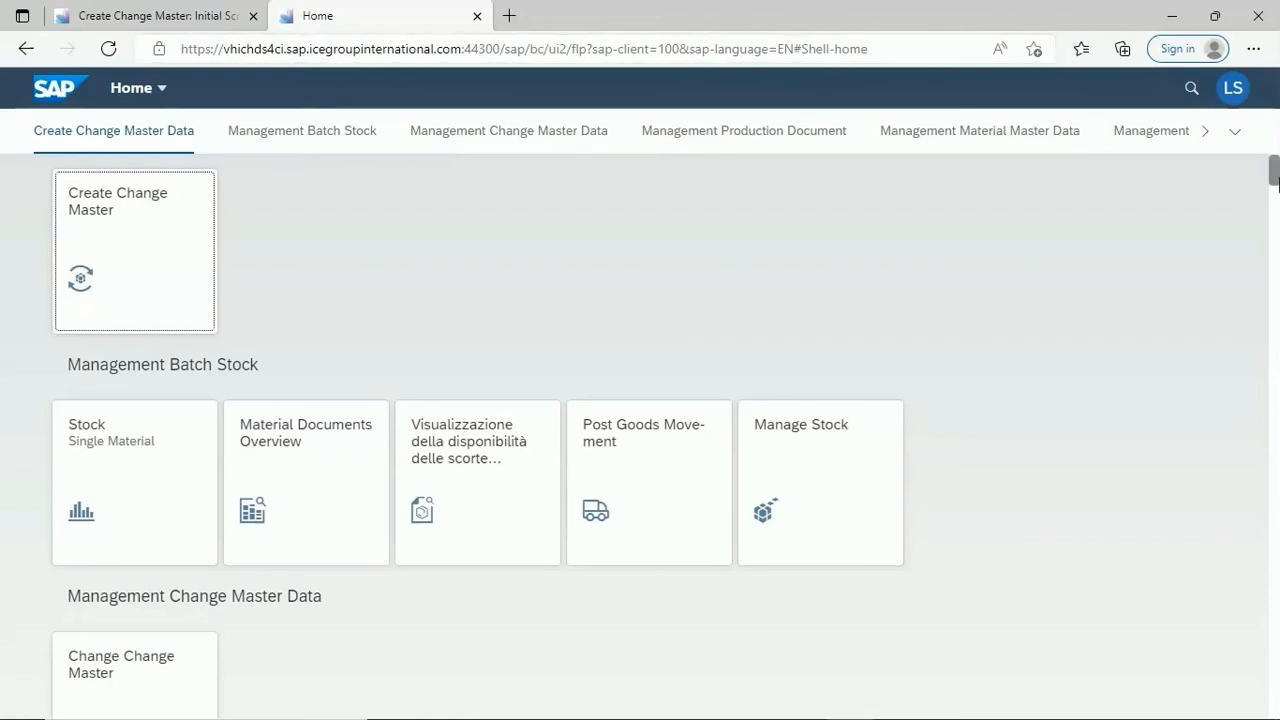
# Step: Open the Change Change Master app and bring up the change header of the newly created change number
pyautogui.moveTo(1277, 180); pyautogui.dragTo(1277, 195)
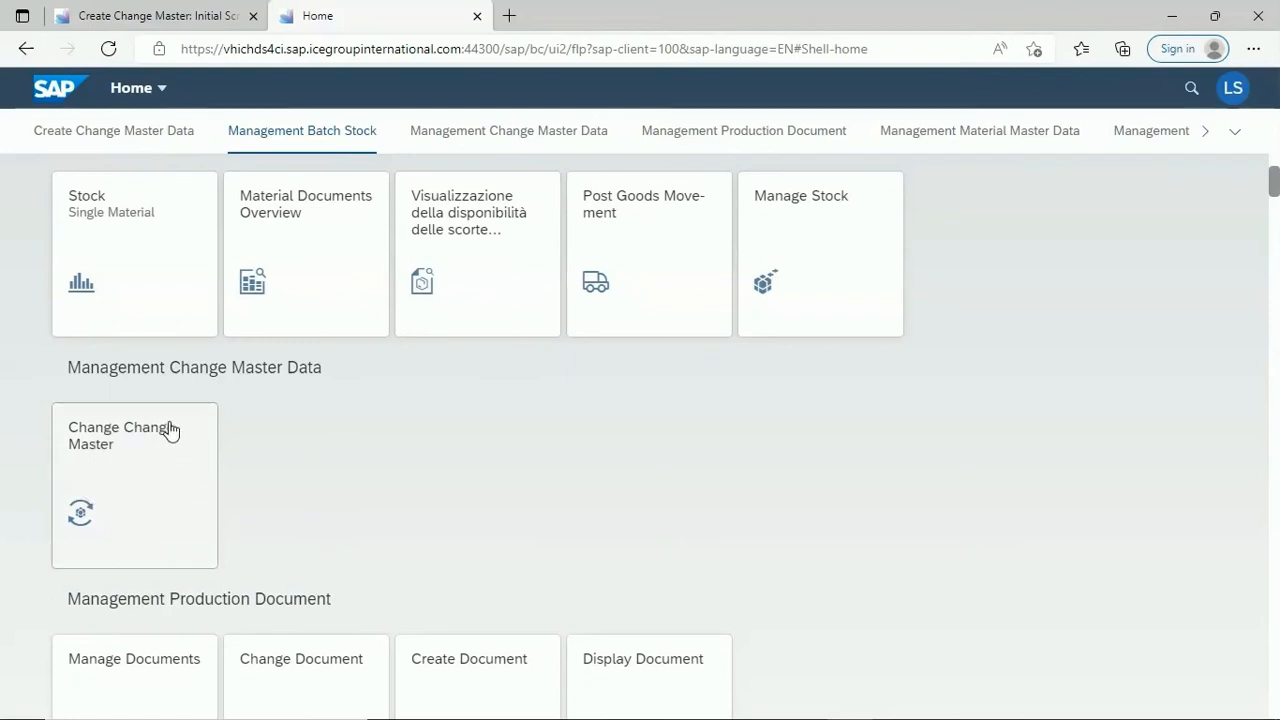
pyautogui.click(136, 481)
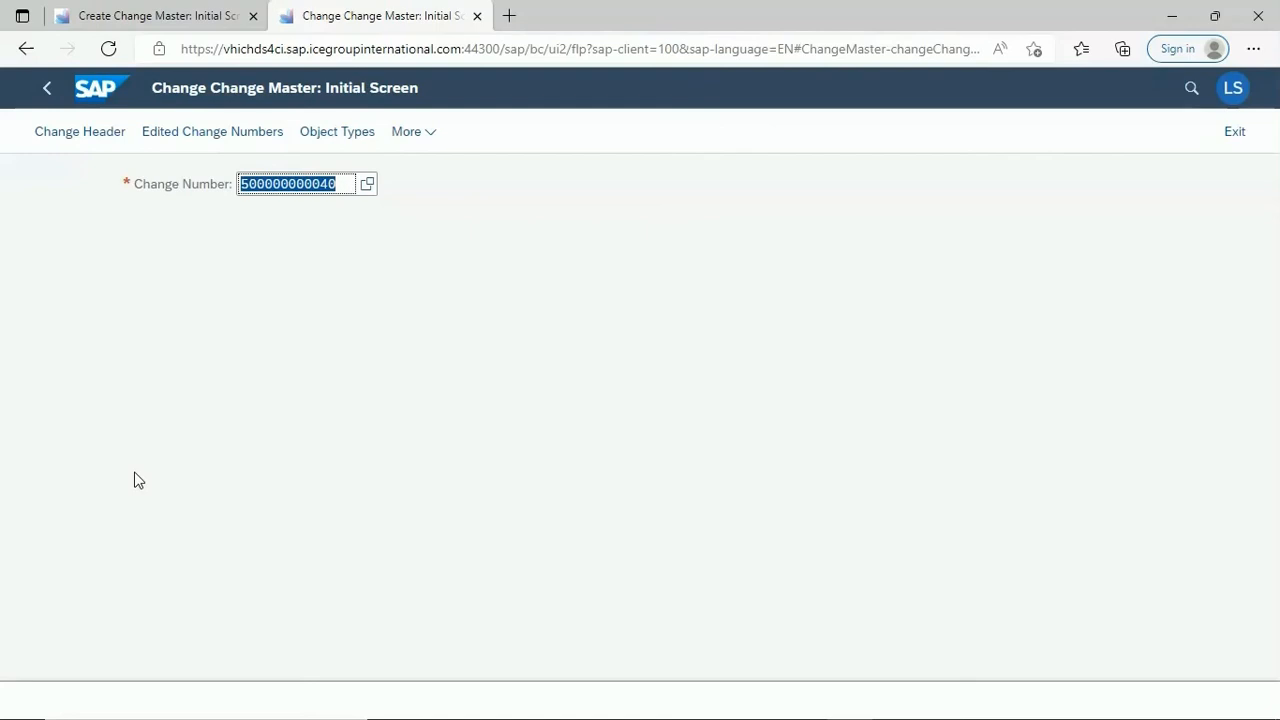
pyautogui.press('Return')
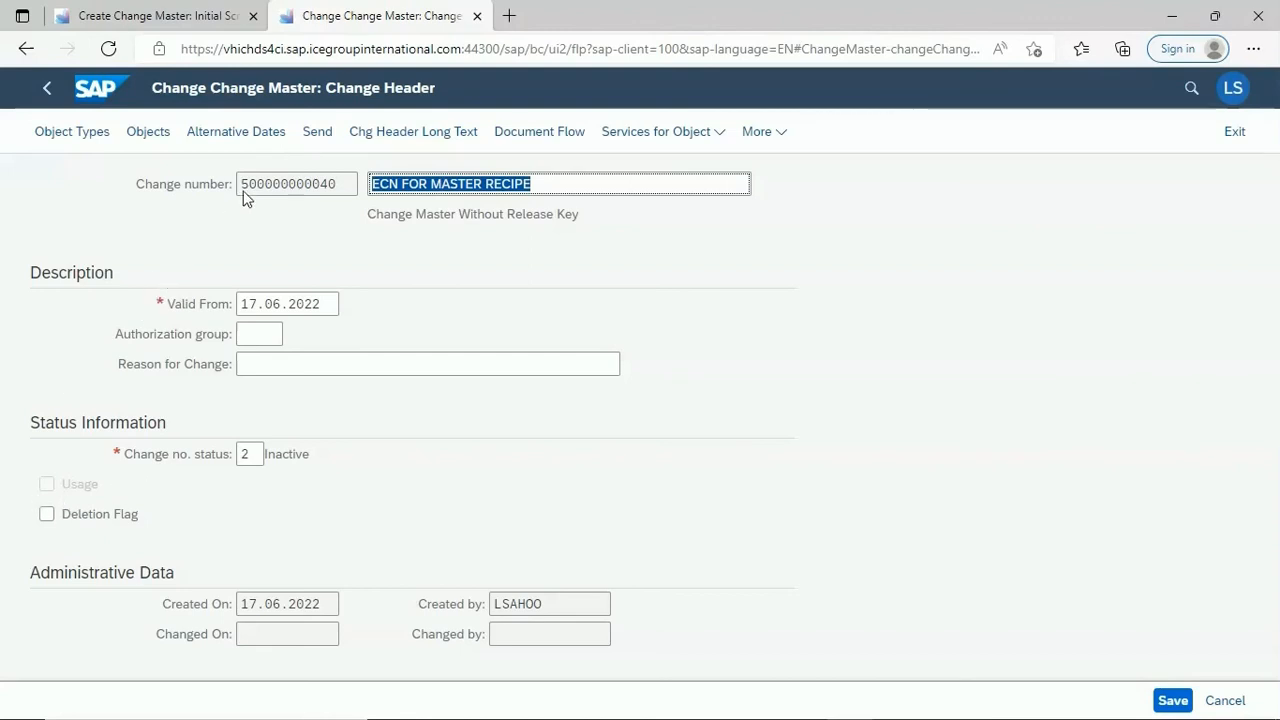
pyautogui.moveTo(242, 190); pyautogui.dragTo(354, 196)
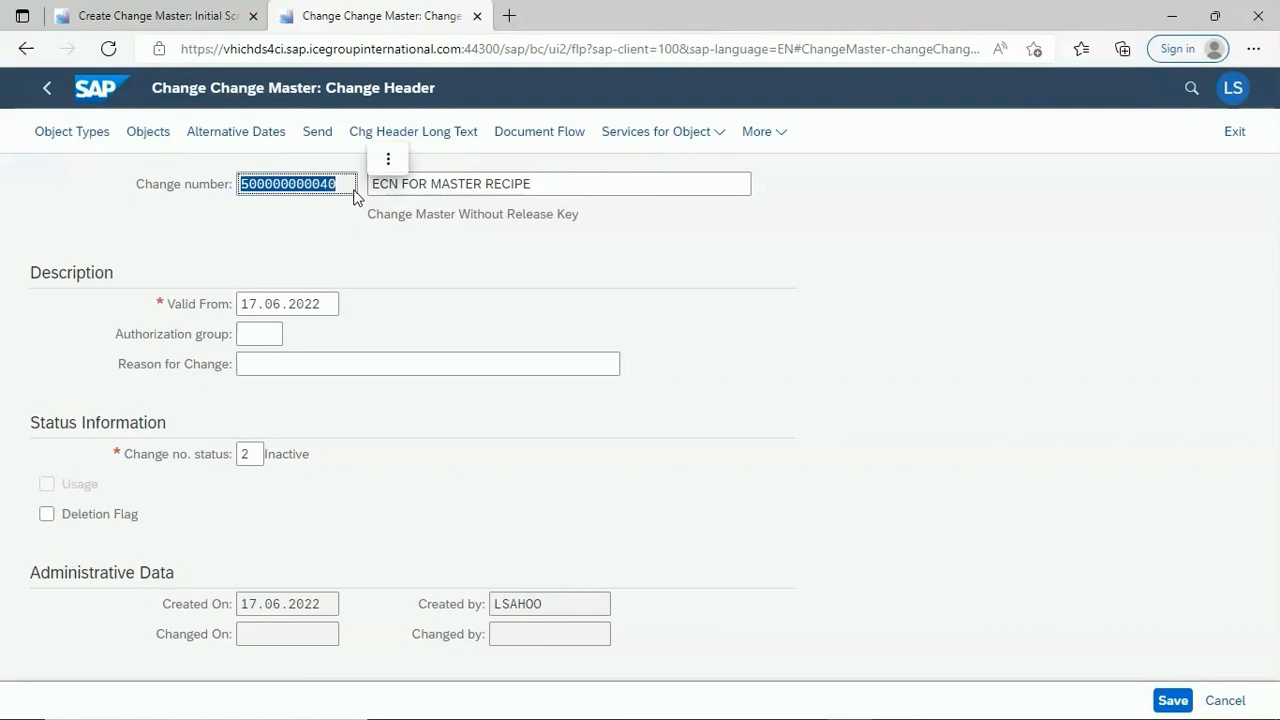
pyautogui.click(351, 184)
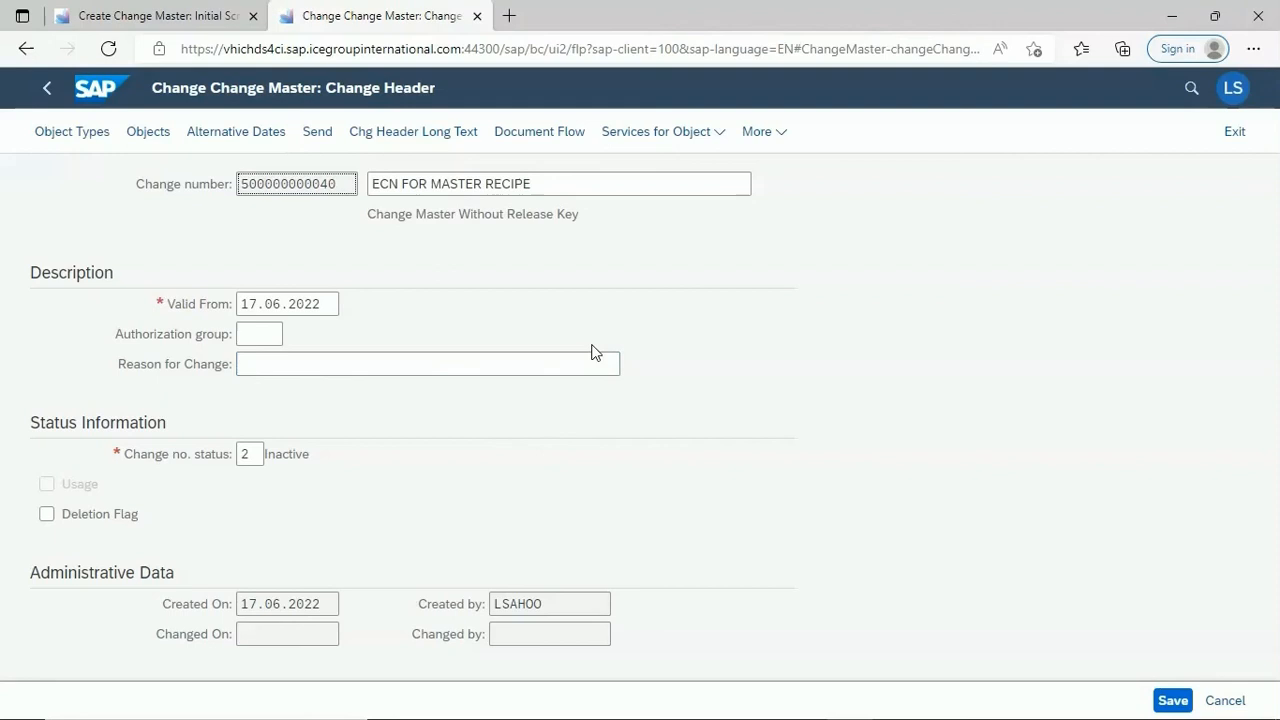
# Step: Set the change number status to 01 (Active)
pyautogui.click(258, 454)
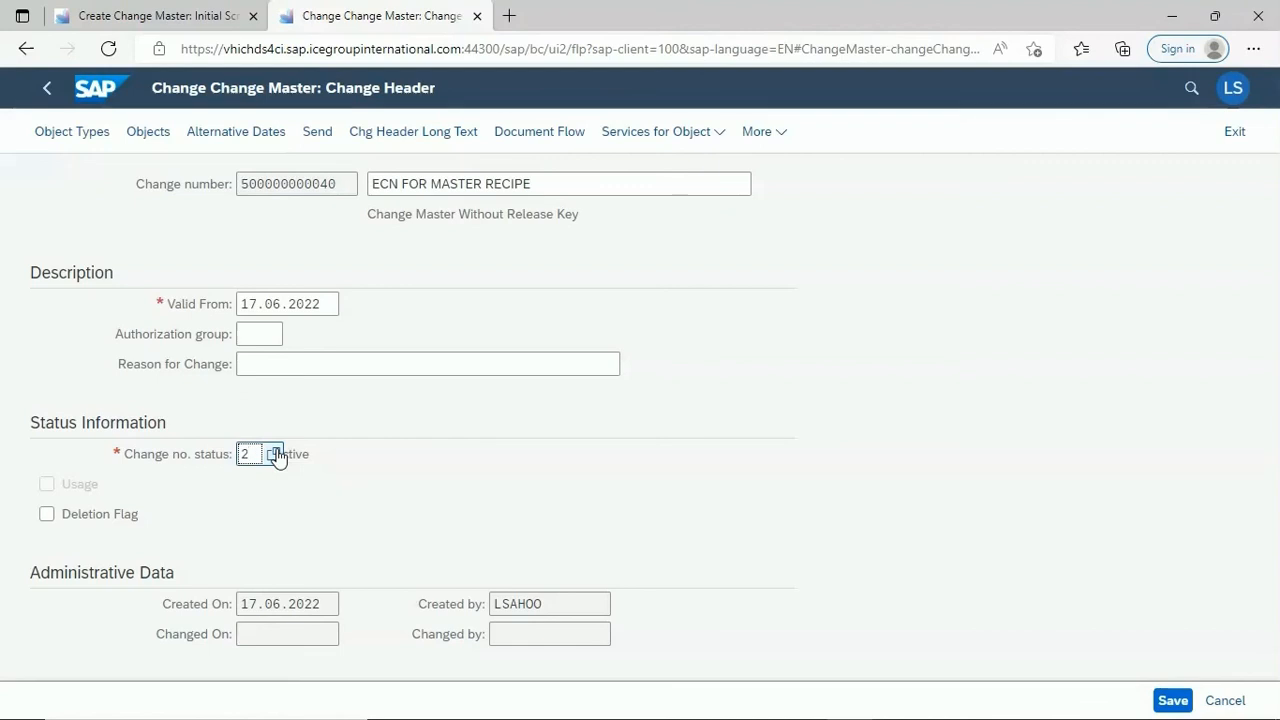
pyautogui.click(277, 455)
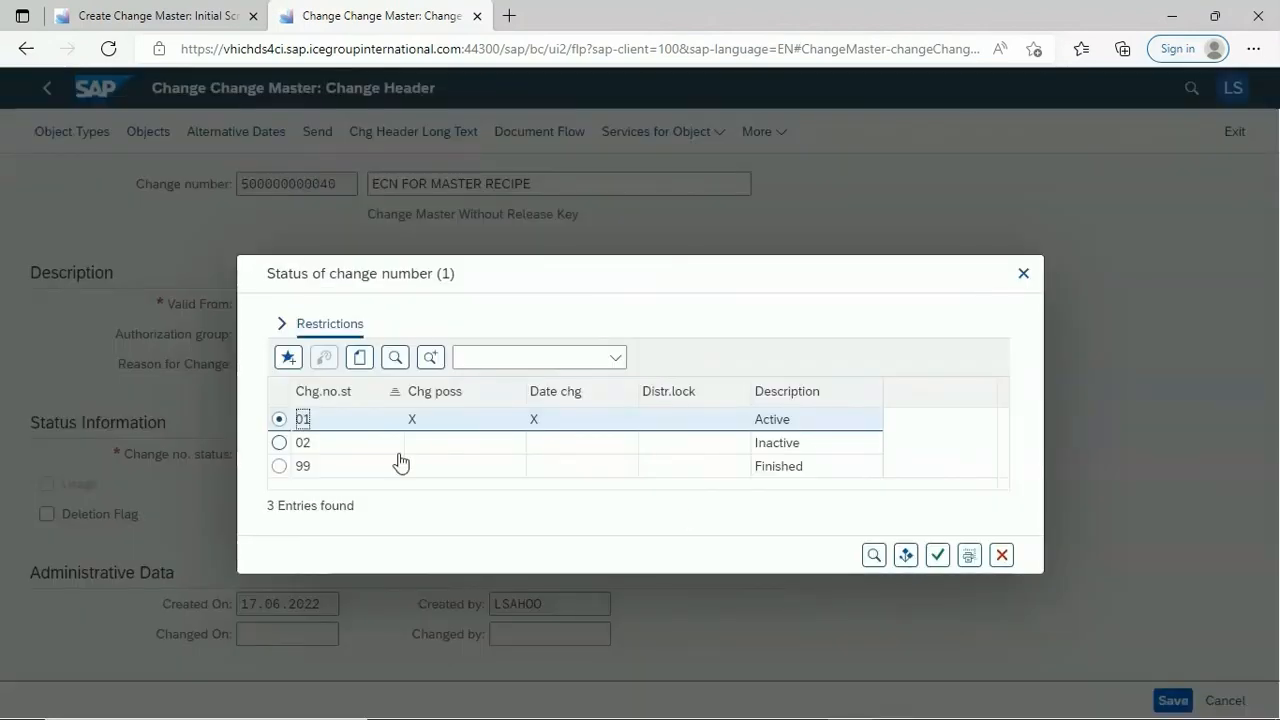
pyautogui.click(937, 556)
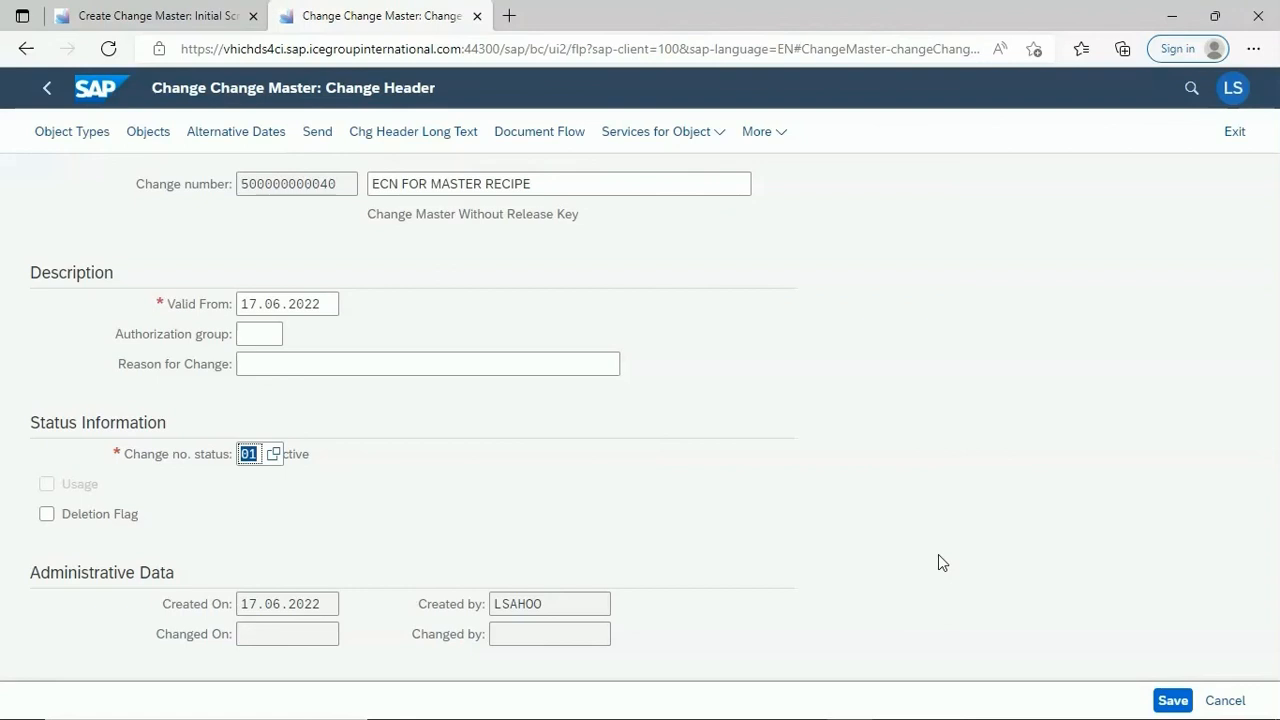
pyautogui.press('Return')
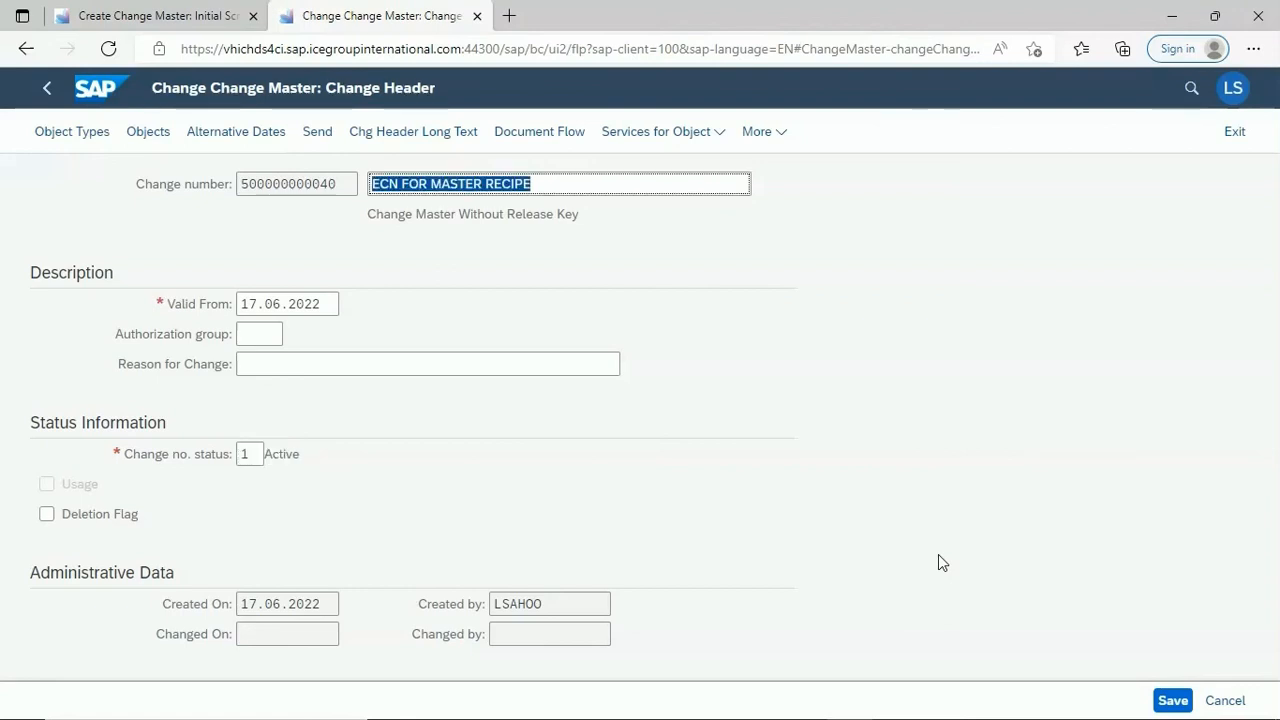
# Step: Save the change header and enter CHANGE NUMBER APPROVE FOR MASTER RECIPE as Nota 1 of the digital signature
pyautogui.click(1173, 703)
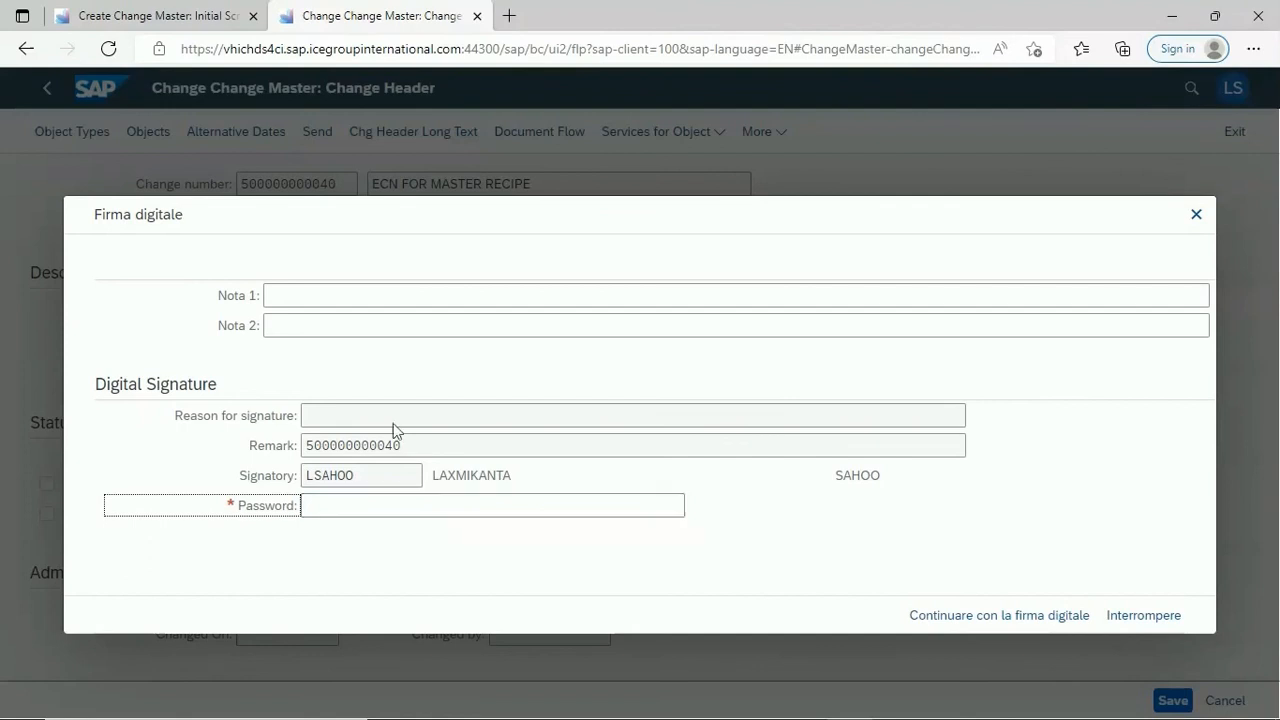
pyautogui.click(364, 298)
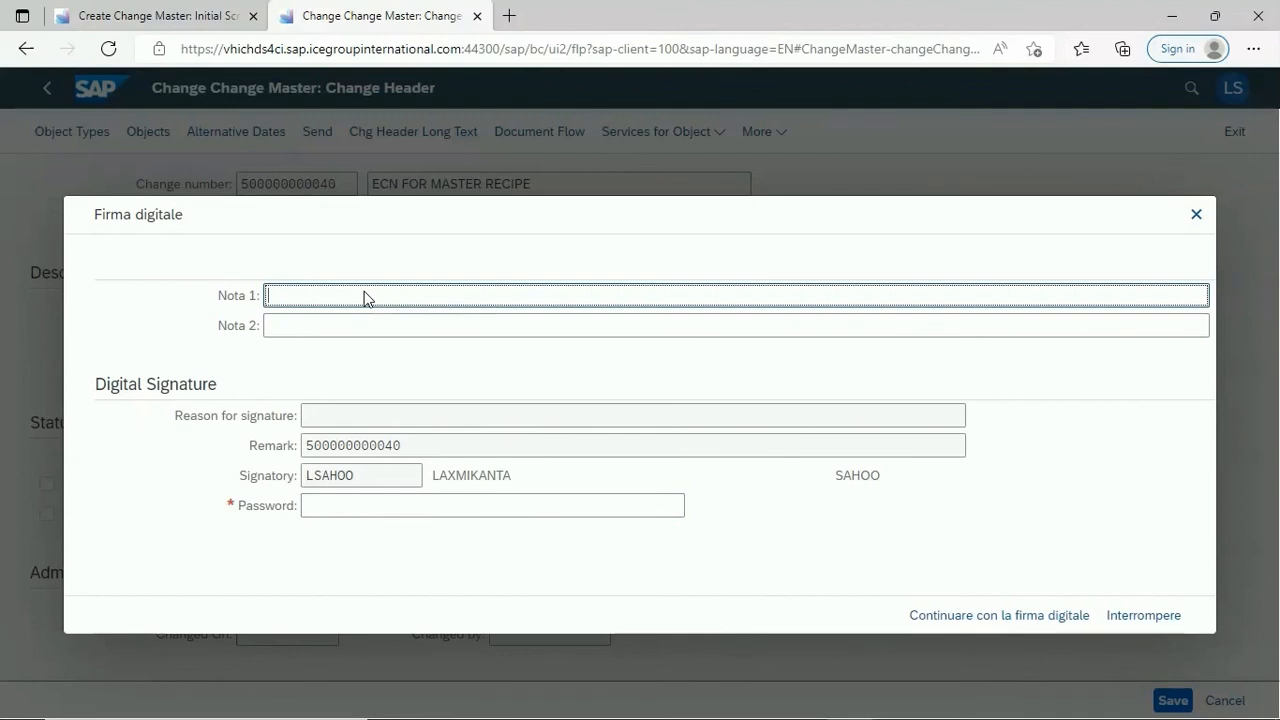
pyautogui.write('CHANGE NUMBER APPROVE FOR')
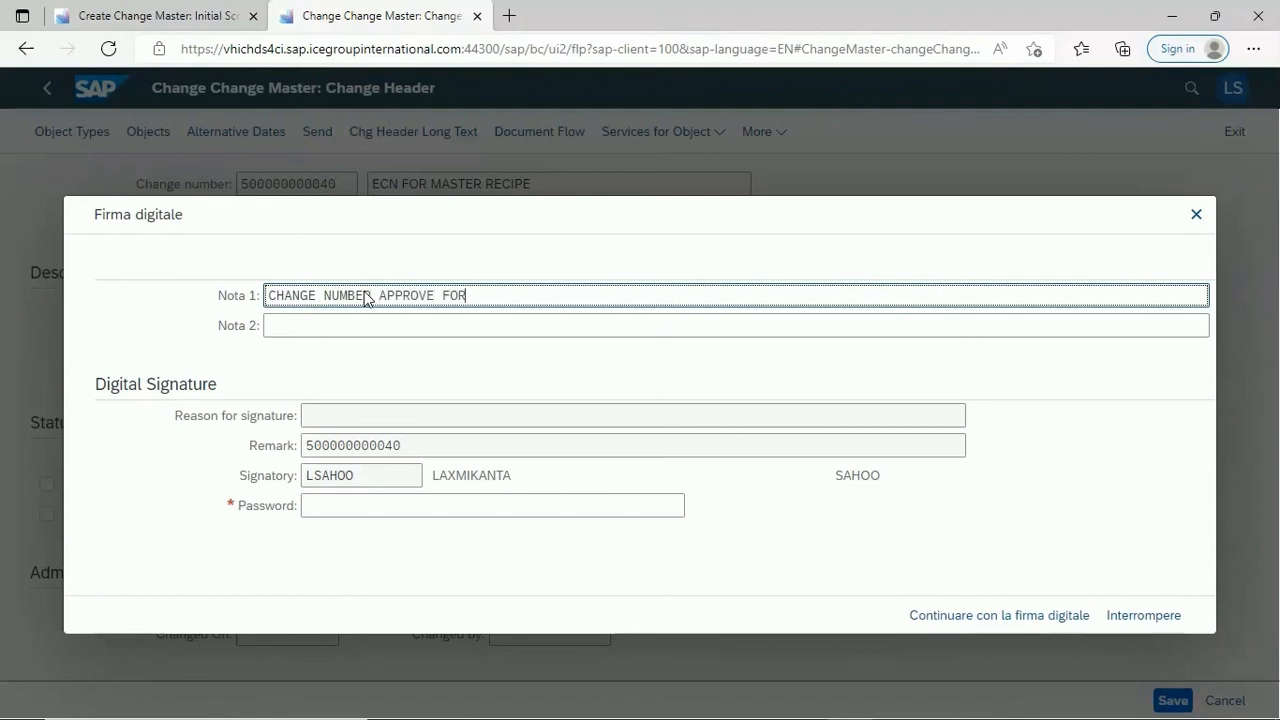
pyautogui.write(' MASTER  RECIPE')
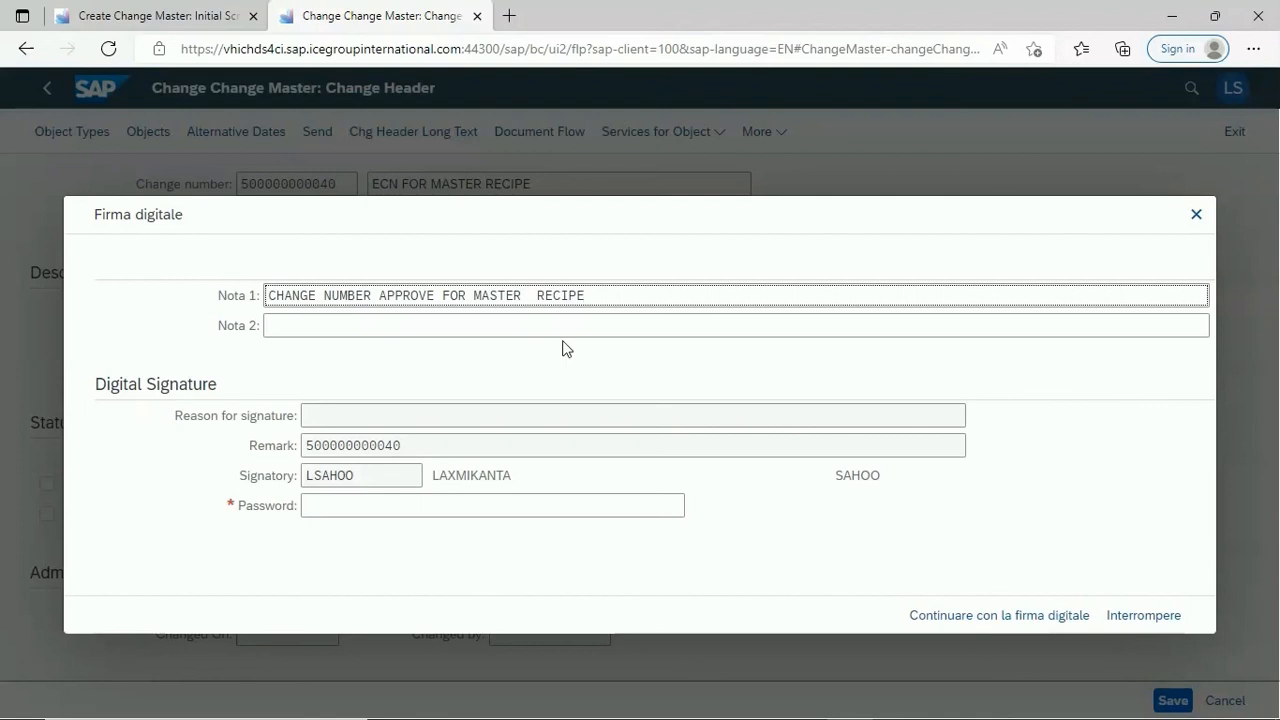
# Step: Enter the signatory's password, complete the digital signature, and dismiss the browser's offer to save the password
pyautogui.click(483, 512)
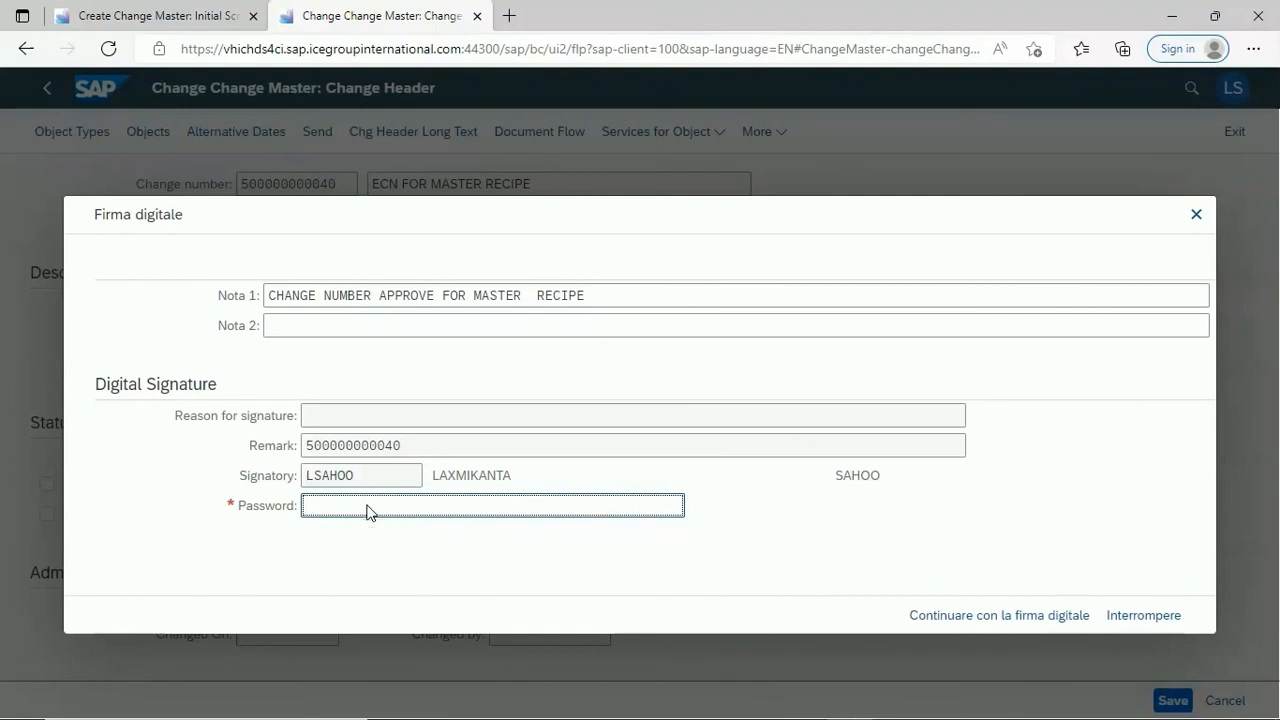
pyautogui.write('•••••••••••••')
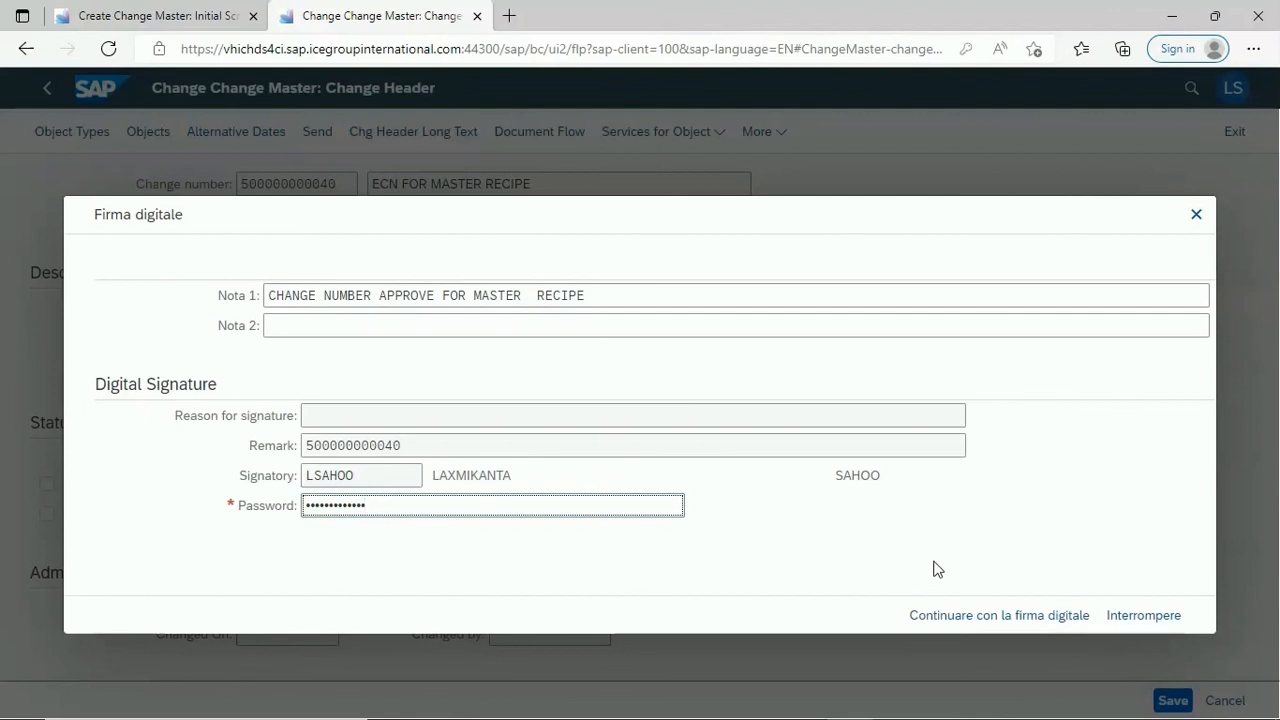
pyautogui.press('Return')
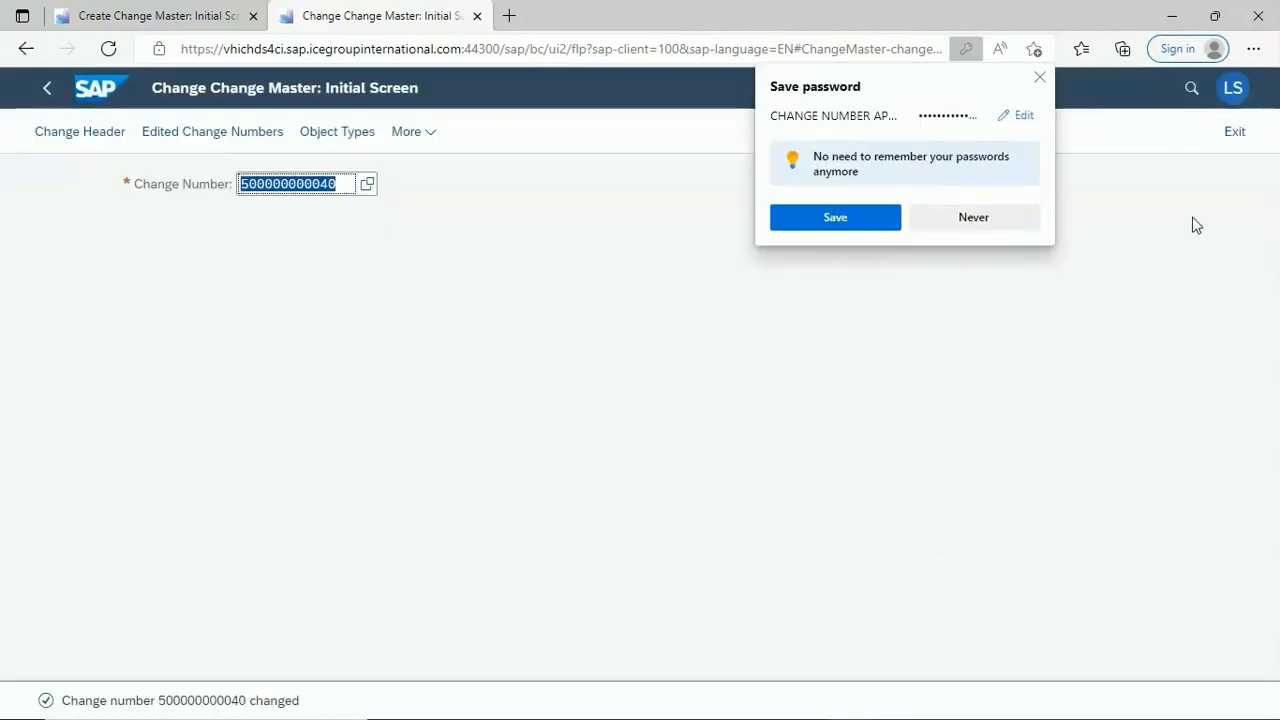
pyautogui.click(1040, 77)
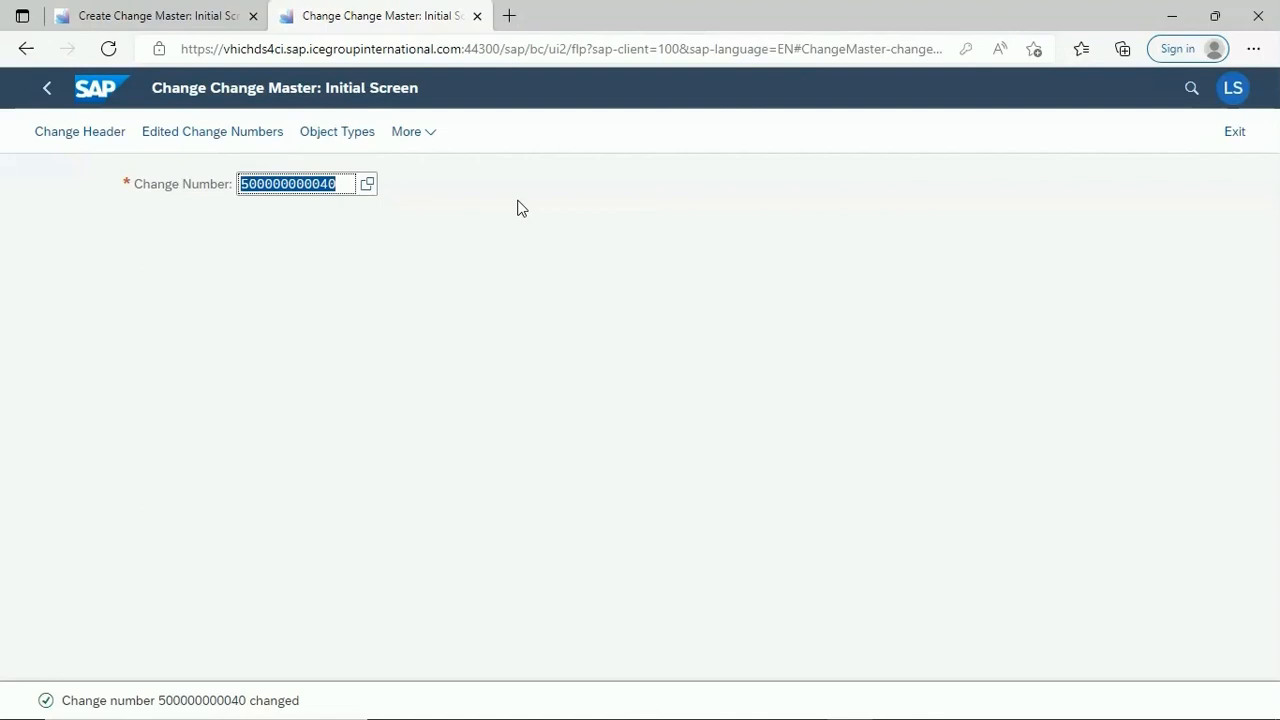
# Step: Reopen the signed change number's header, review its status and the created and changed administrative data, and cancel out of it
pyautogui.press('Return')
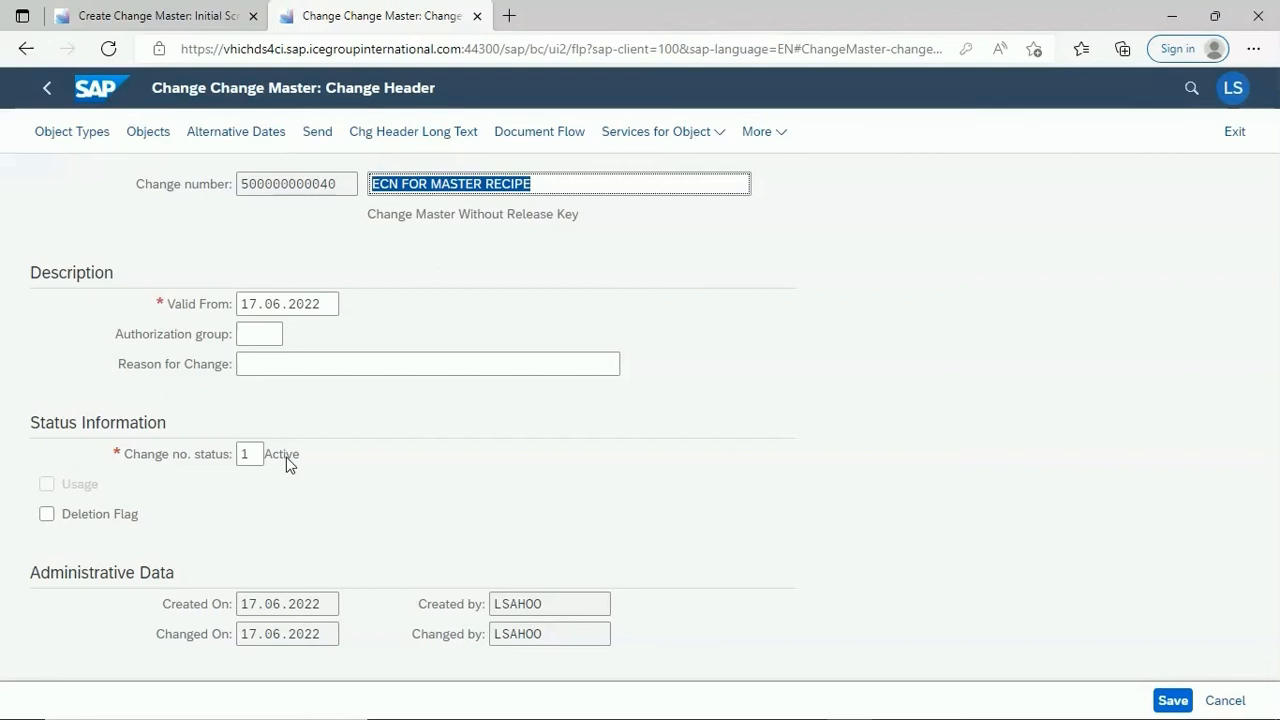
pyautogui.click(241, 610)
pyautogui.moveTo(241, 610); pyautogui.dragTo(332, 608)
pyautogui.moveTo(563, 608); pyautogui.dragTo(487, 612)
pyautogui.moveTo(553, 636); pyautogui.dragTo(482, 640)
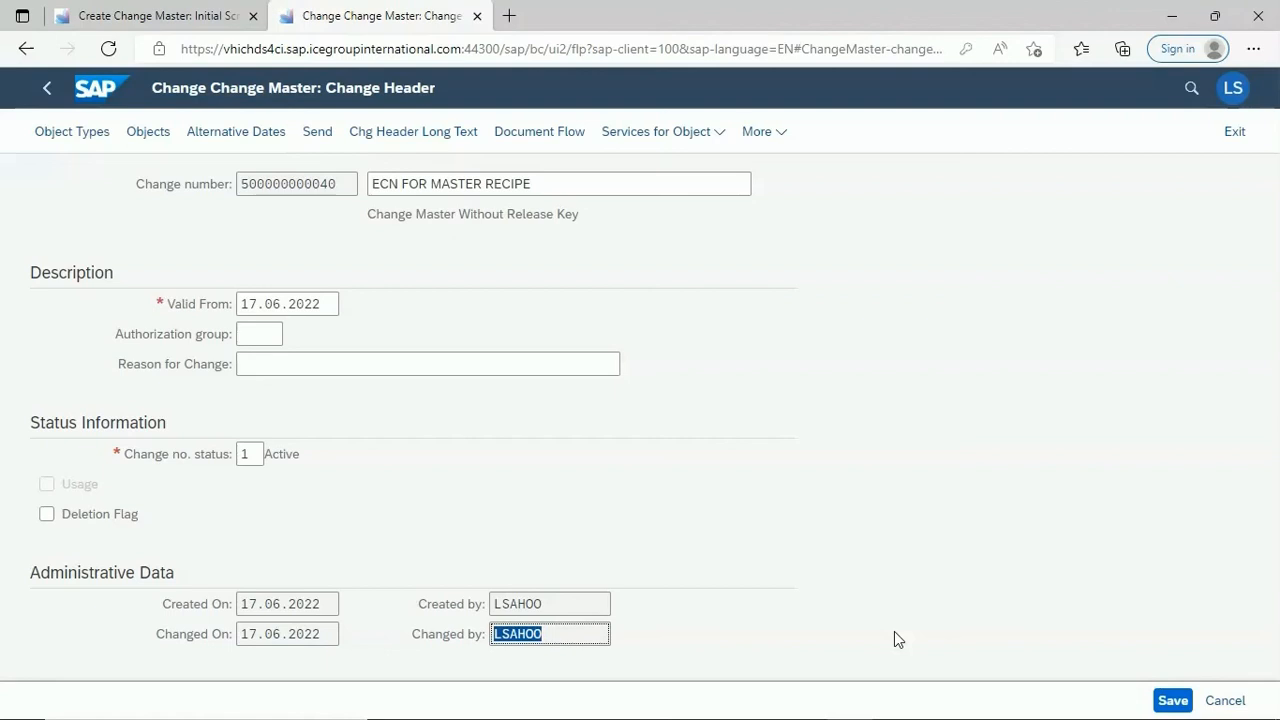
pyautogui.moveTo(1150, 718)
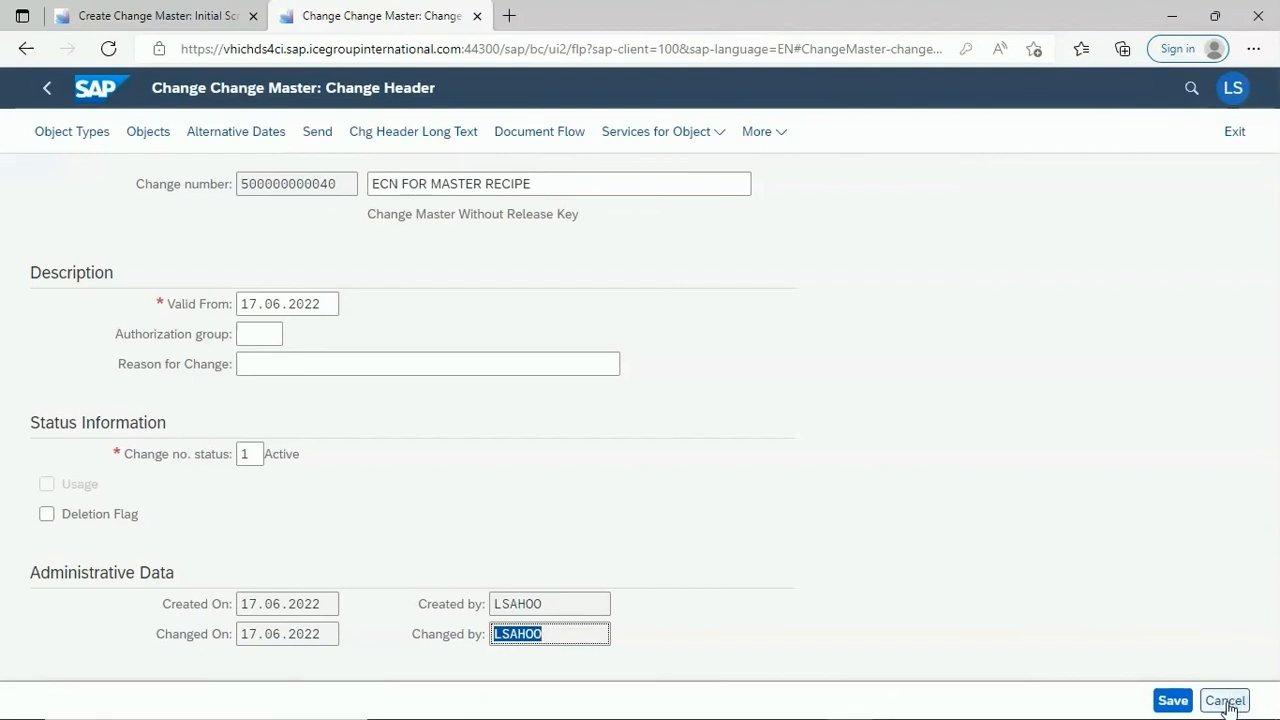
pyautogui.click(1226, 703)
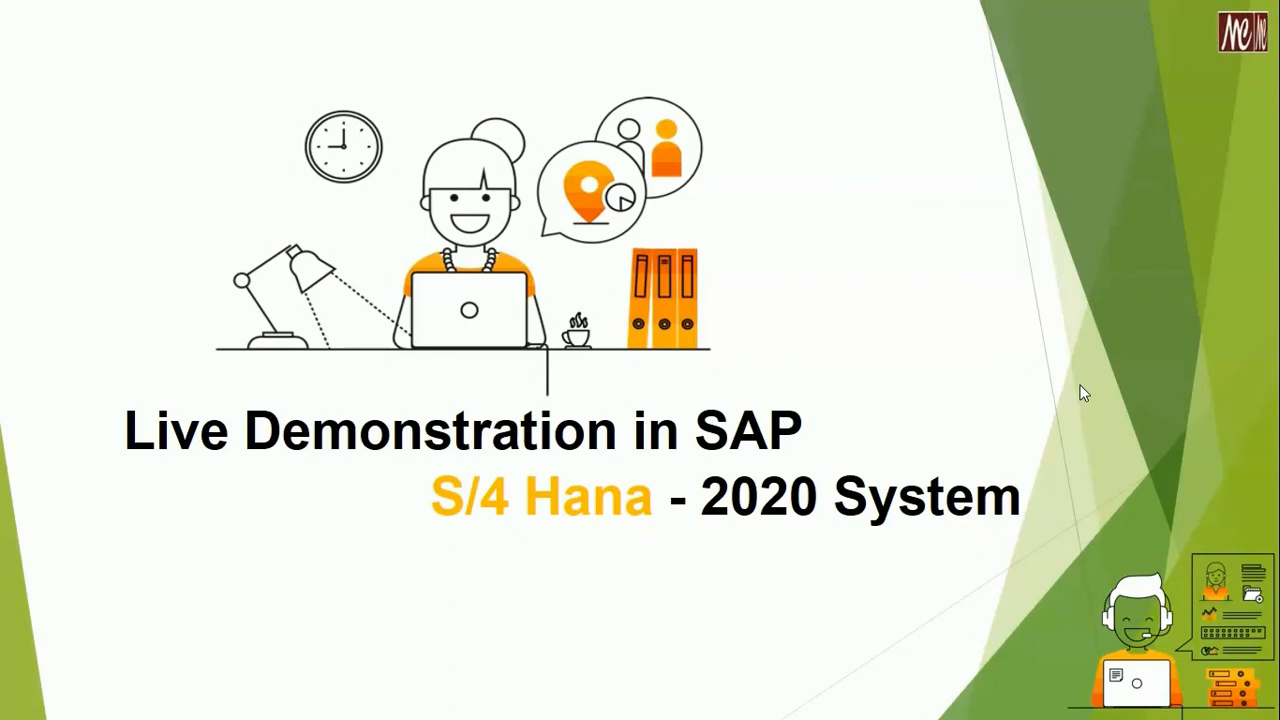
pyautogui.press('Right')
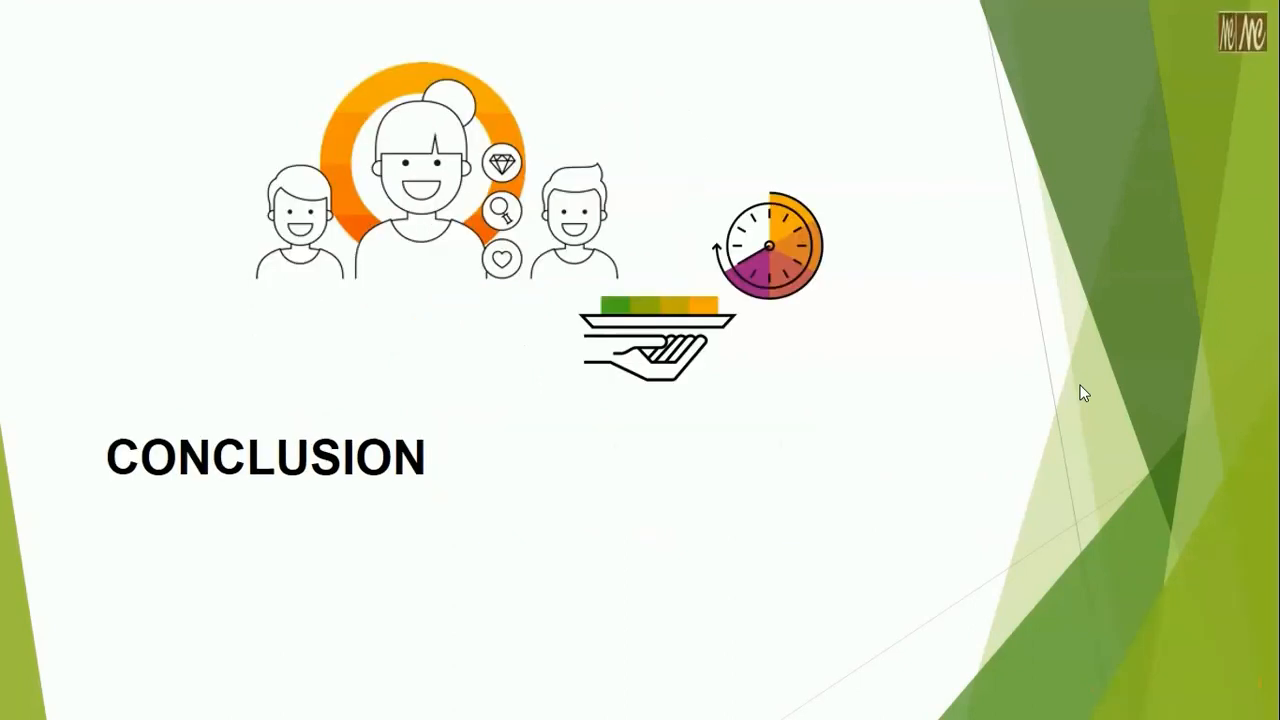